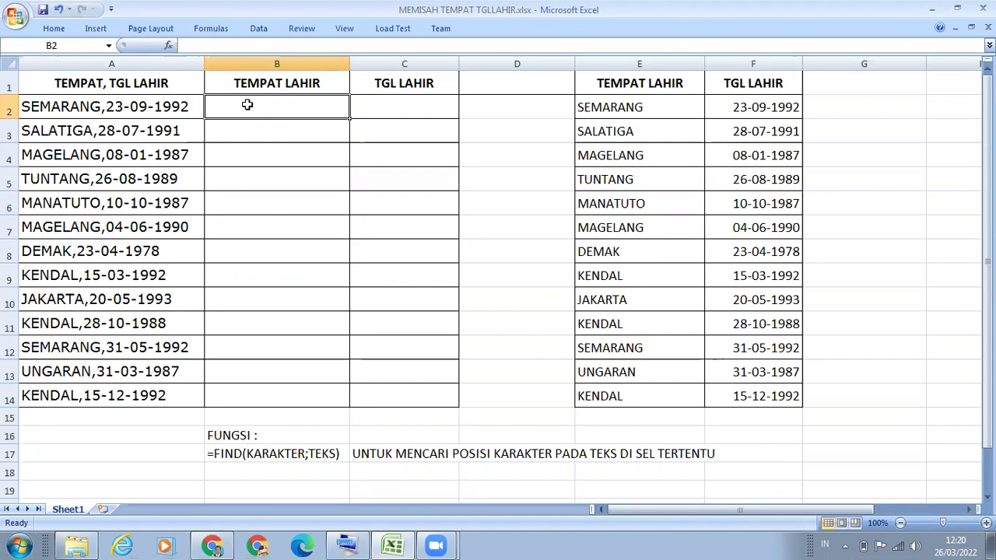
- Compare the combined entry in A2 with the example place and date formulas in E2 and F2
click(144, 107)
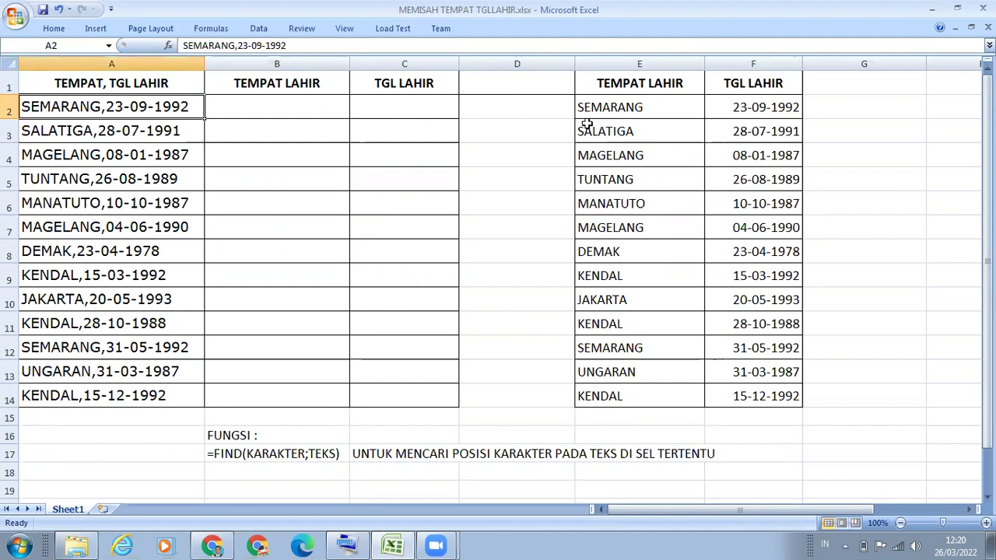
click(652, 109)
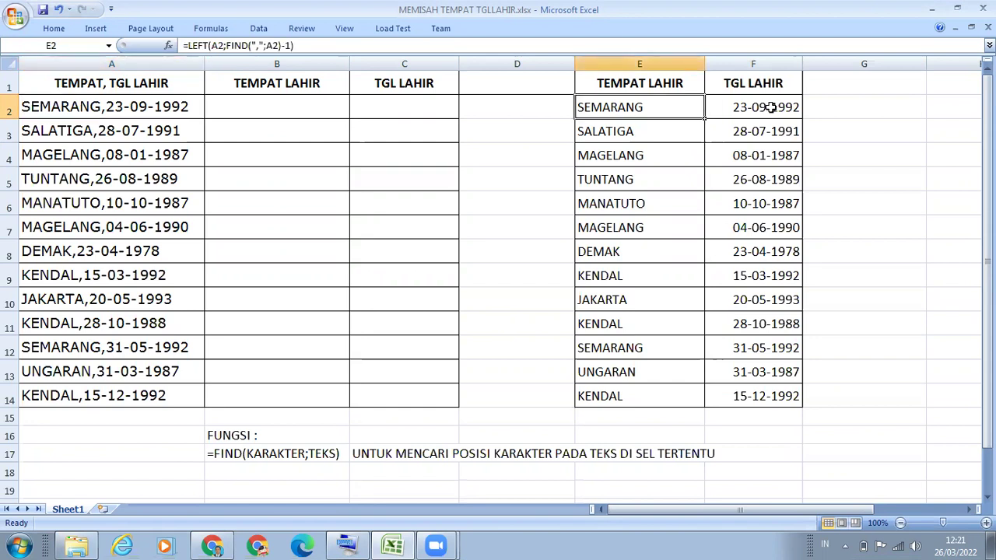
click(187, 109)
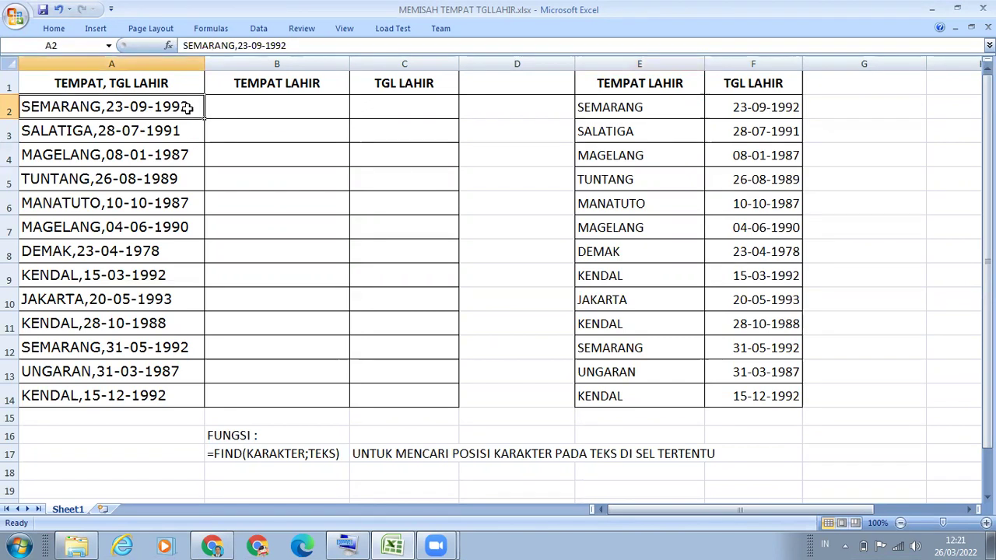
click(637, 109)
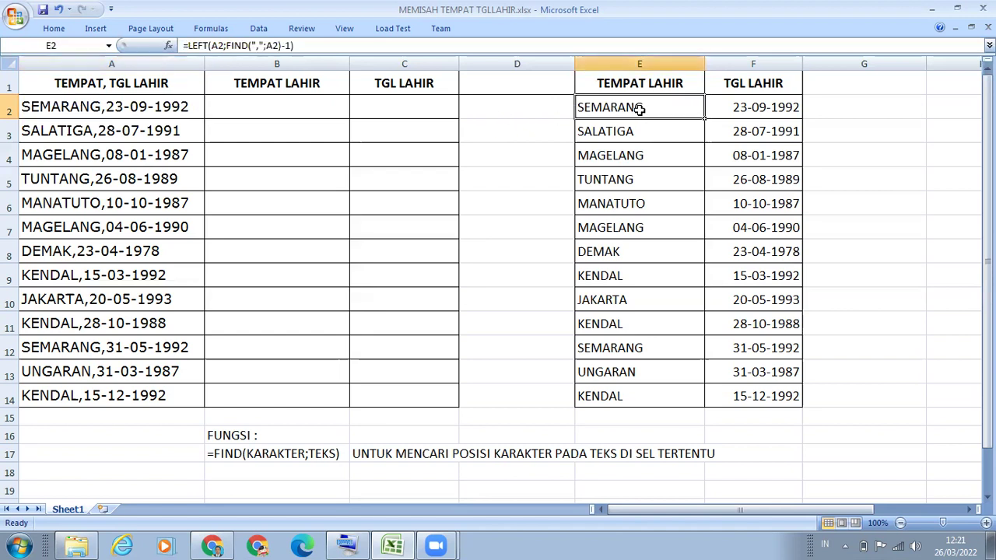
click(770, 110)
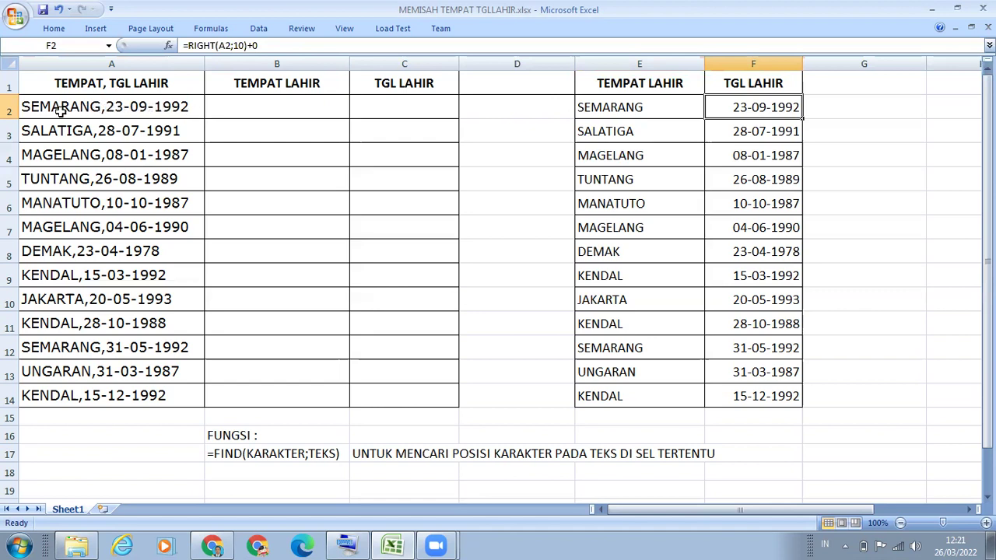
- Enter =LEFT(A2;8) in B2 and fill the formula down to B14
click(282, 102)
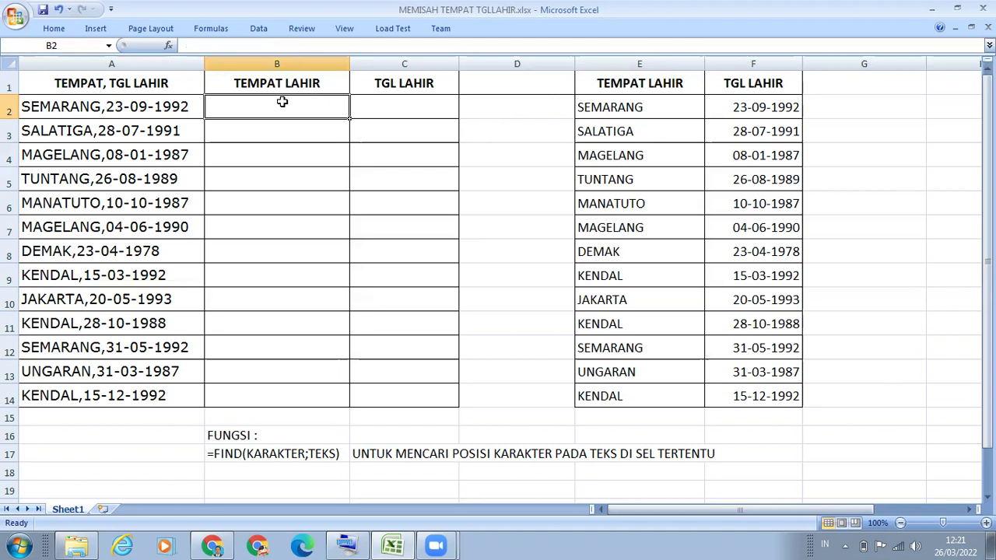
text(=)
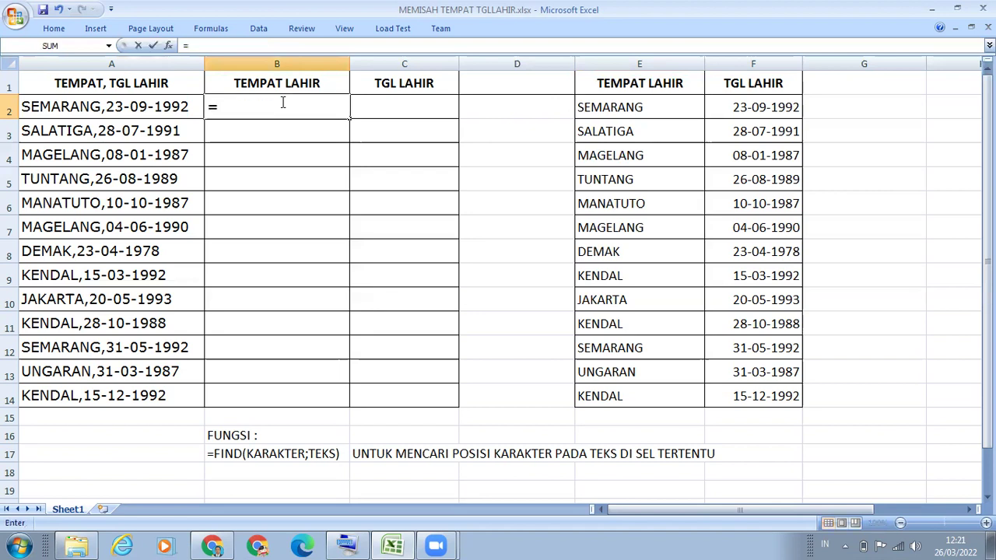
text(LEF)
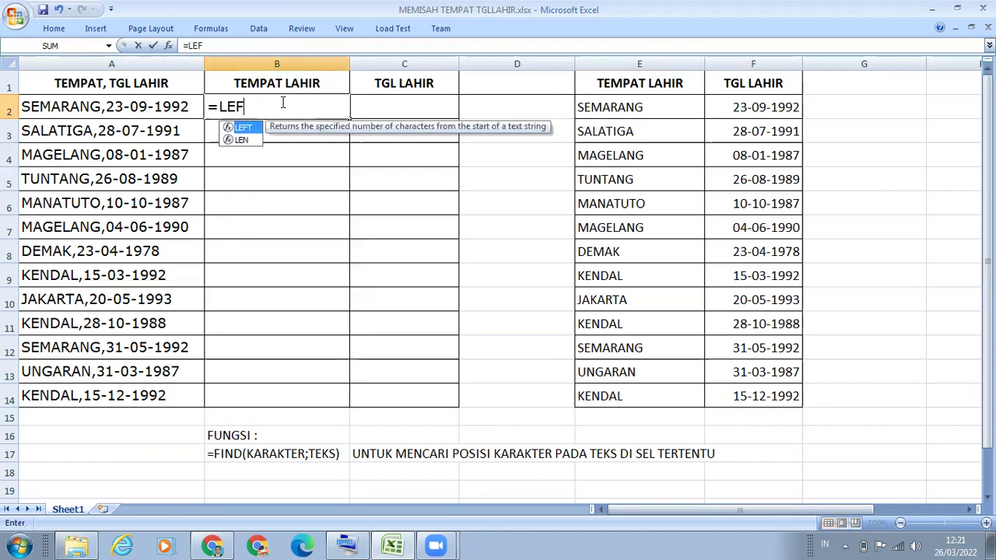
text(T()
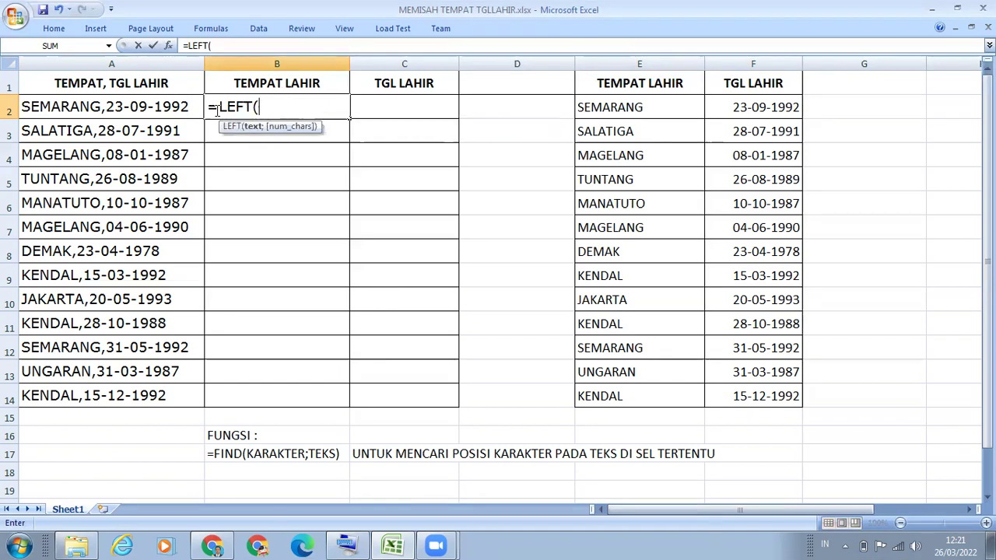
click(152, 107)
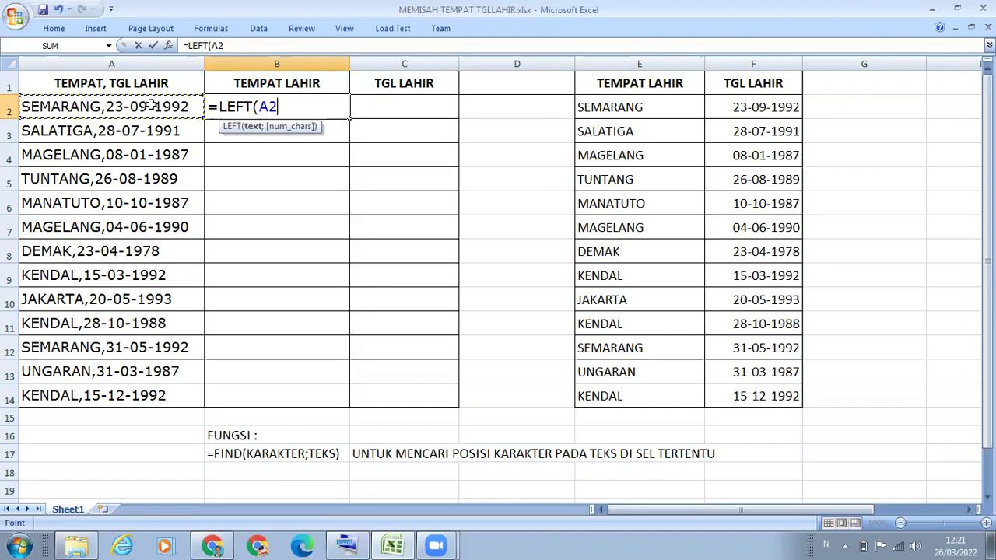
text(;)
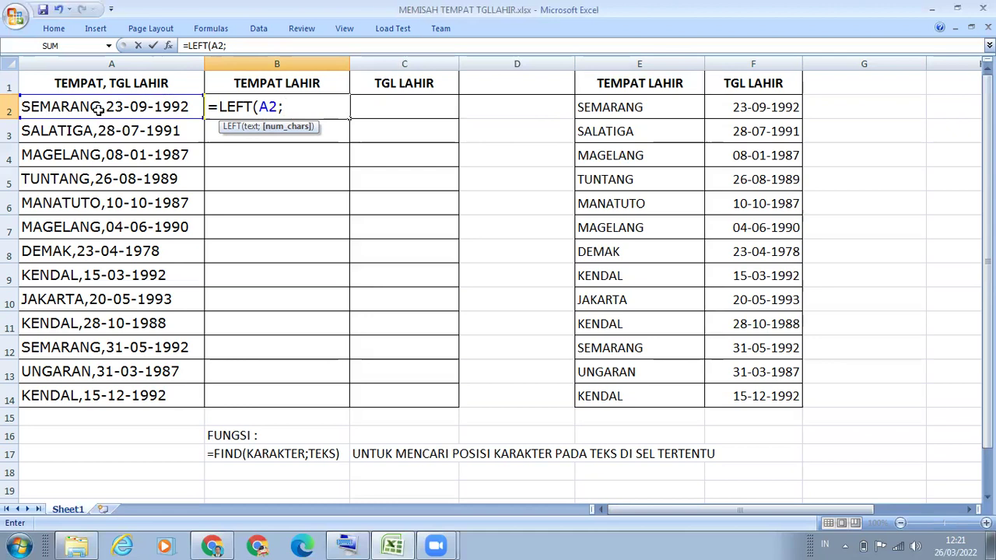
text(8))
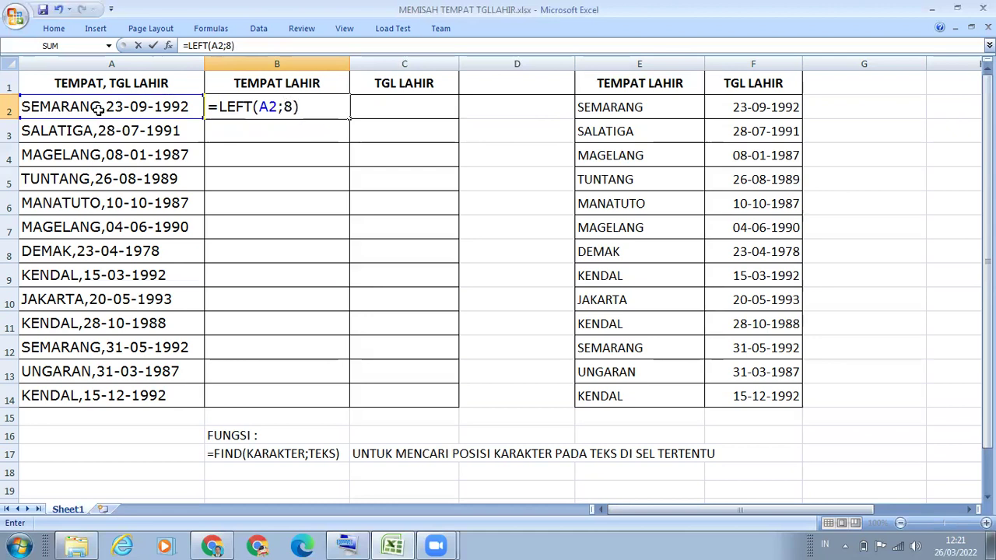
key(Return)
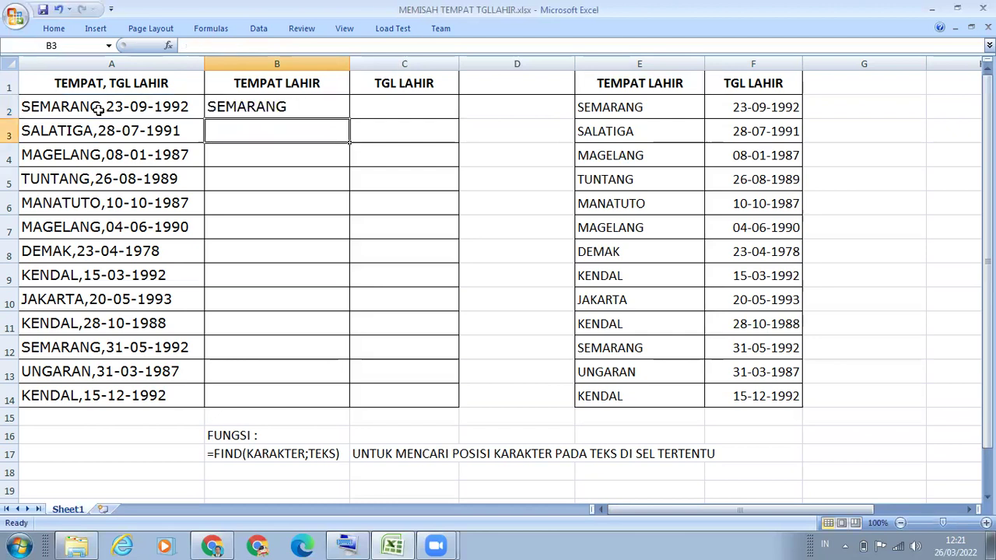
click(242, 111)
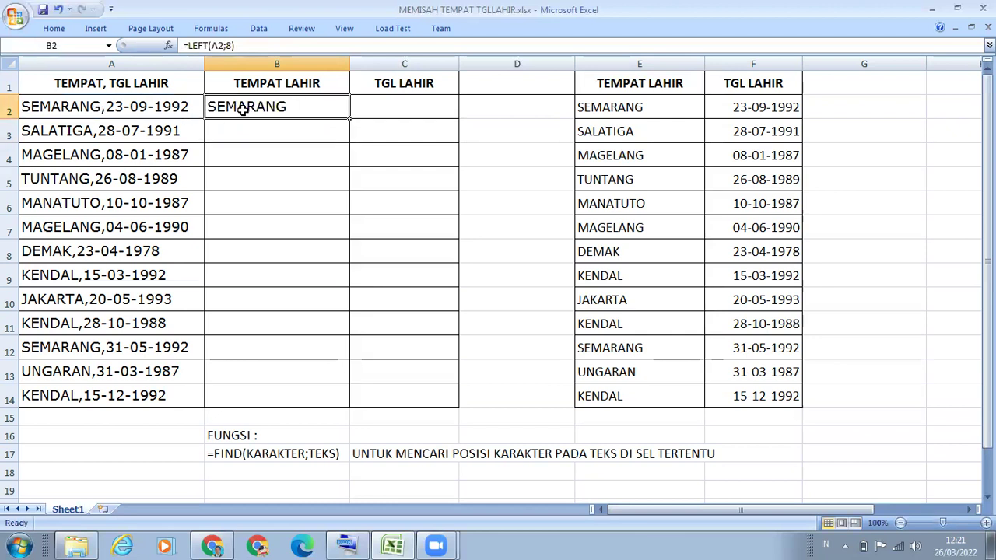
double_click(350, 117)
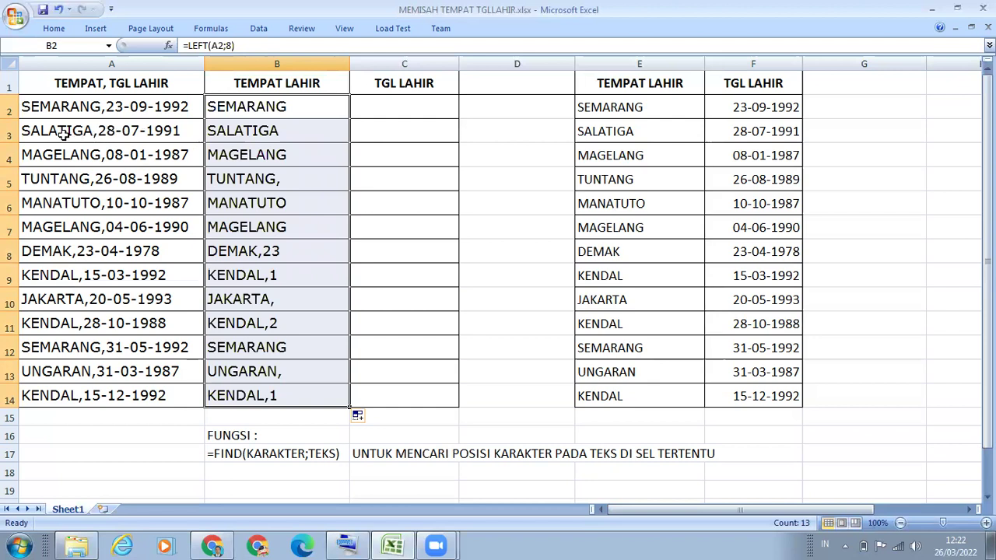
- Check the extracted birthplaces in B2, B4, B5 and B8 against their source entries in column A
click(214, 109)
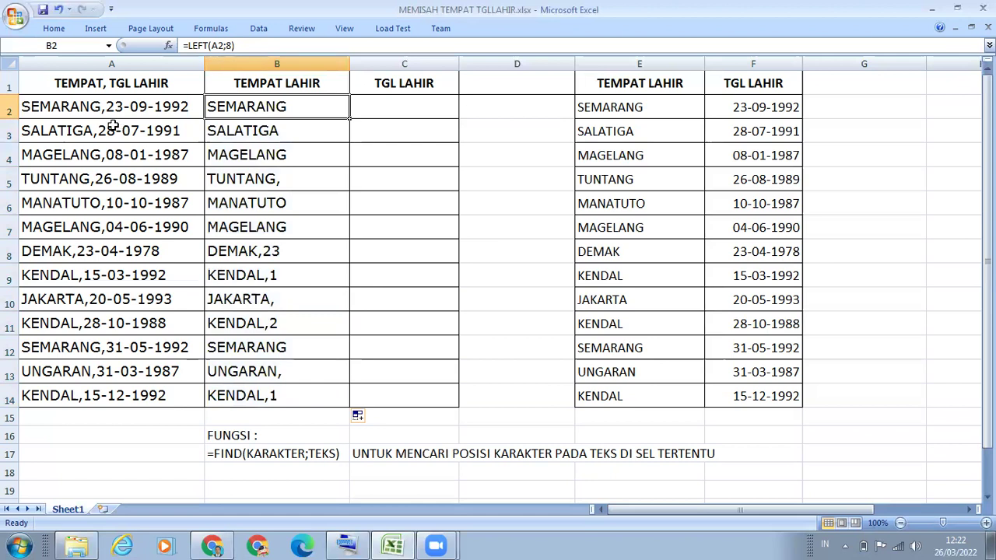
click(232, 156)
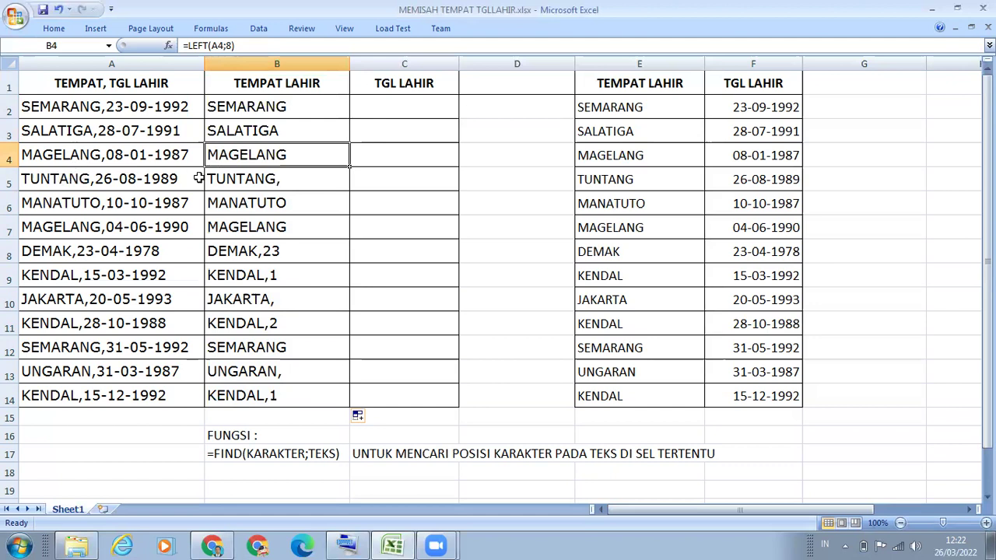
click(257, 178)
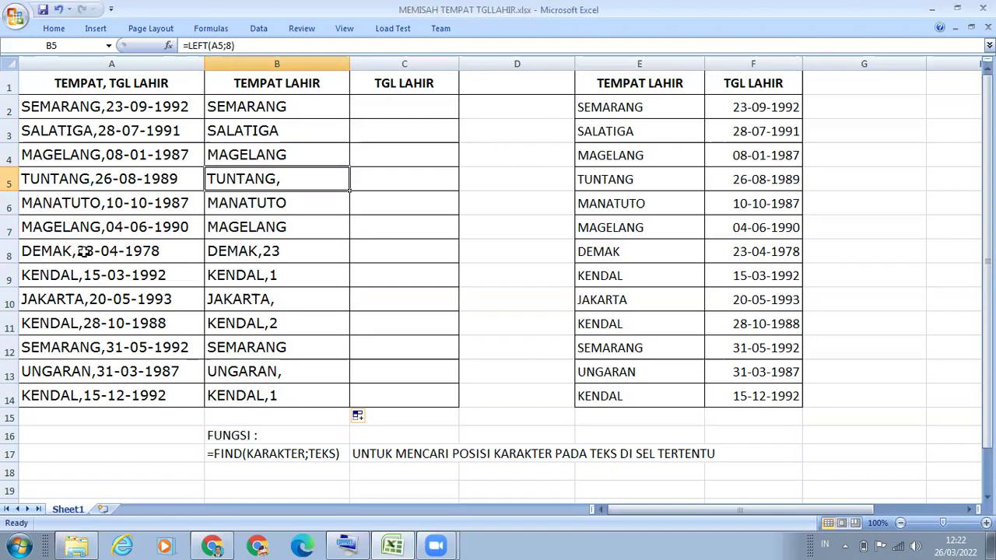
click(246, 251)
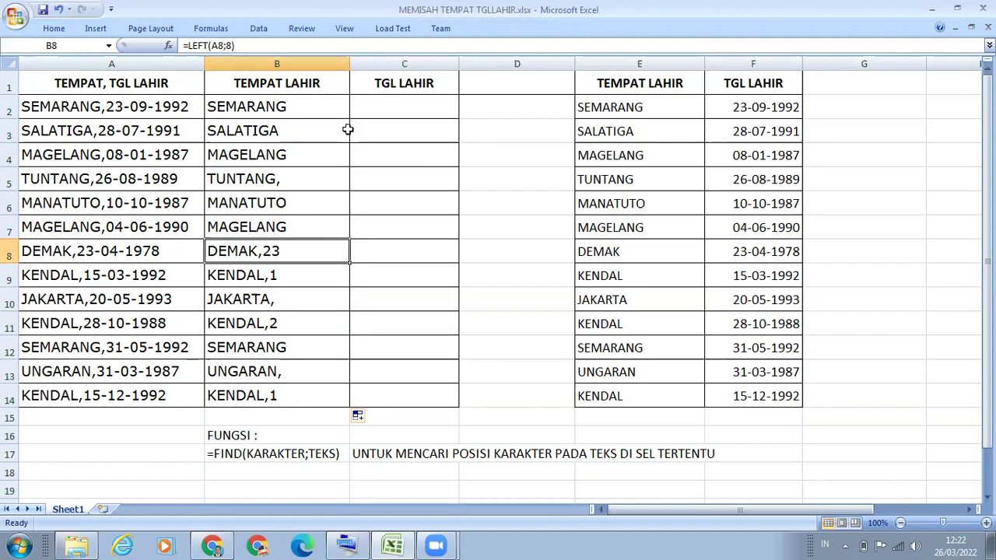
- Clear the LEFT formulas from B2:B14
click(319, 109)
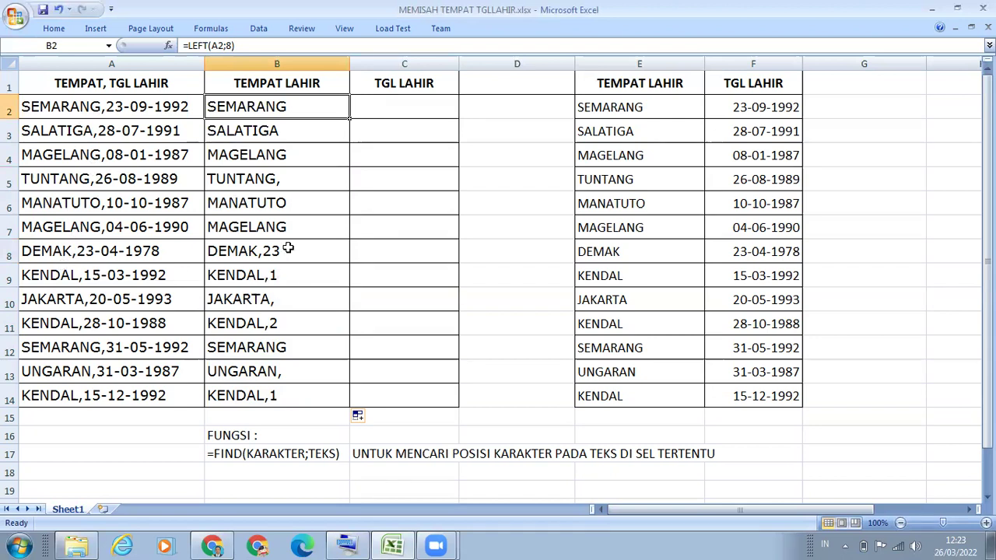
drag(286, 112, 280, 392)
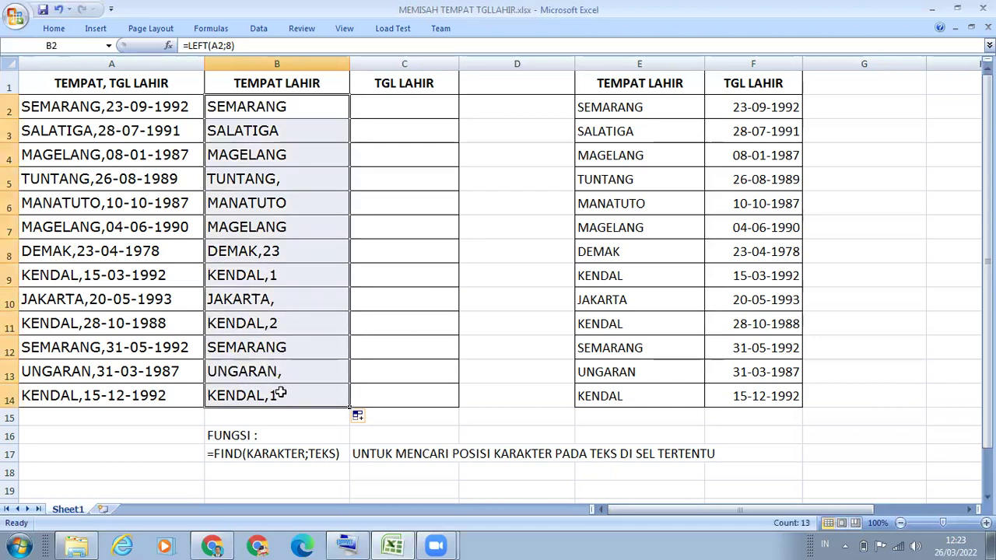
key(Delete)
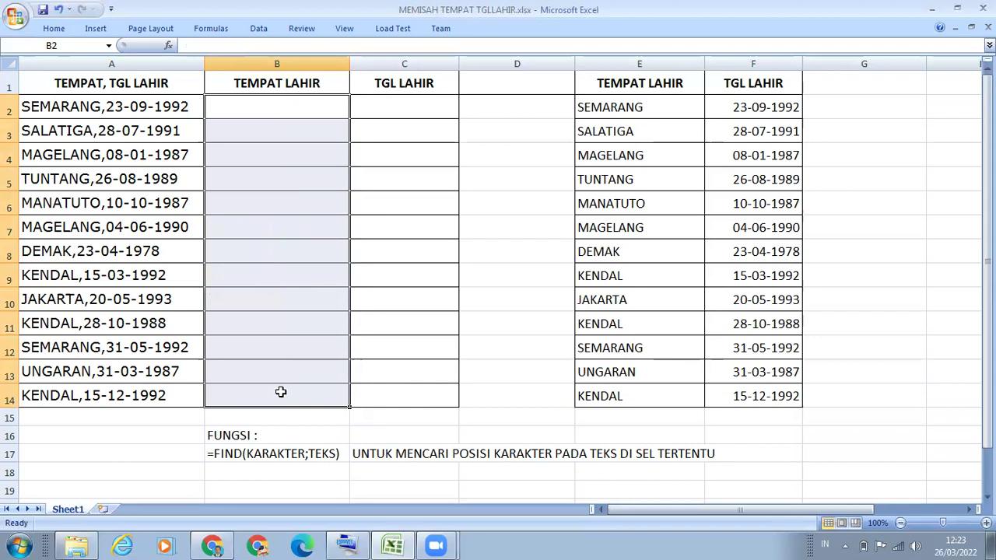
- Enter =FIND(",";A2) in B2 to locate the comma, and fill the formula down to B14
click(267, 109)
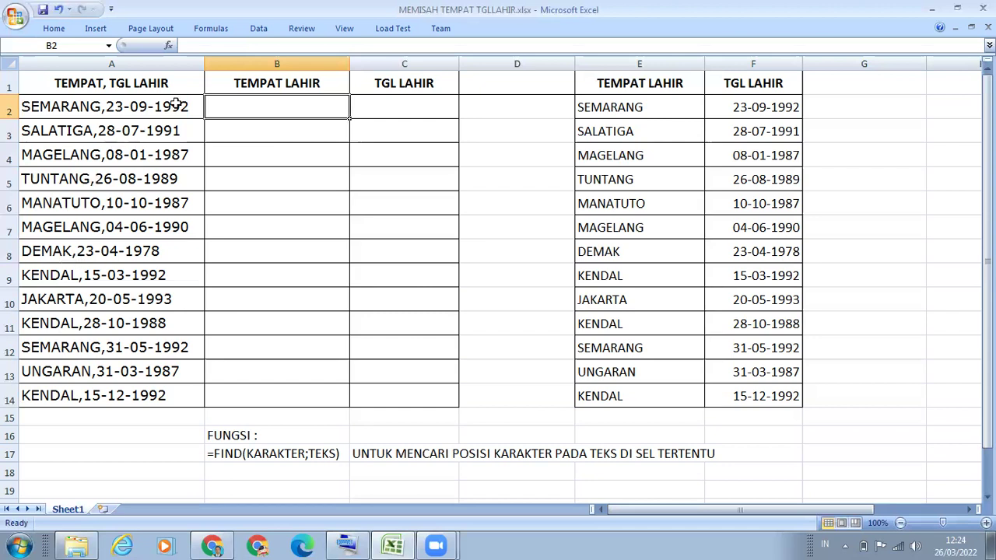
text(=FIND)
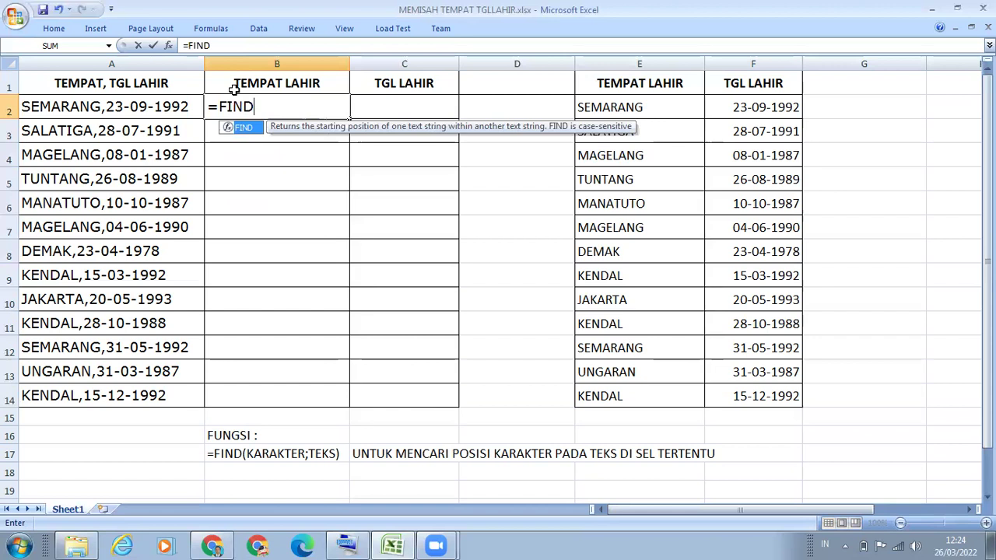
text(()
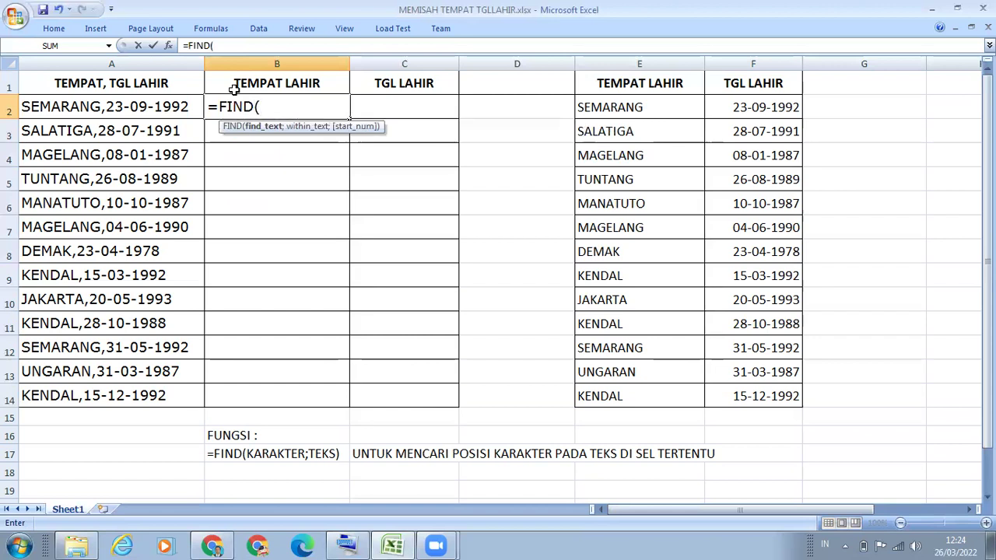
text(",";)
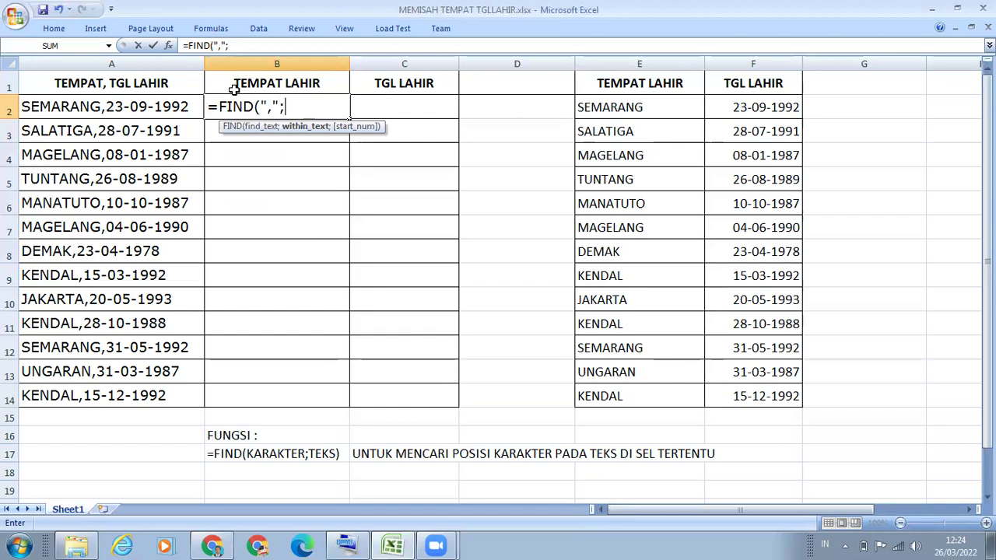
click(134, 110)
text())
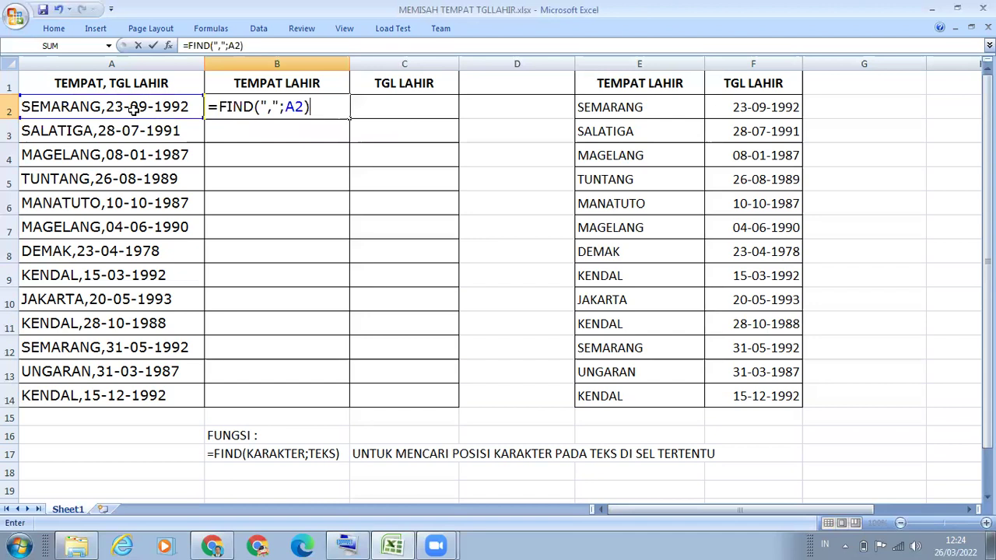
key(Return)
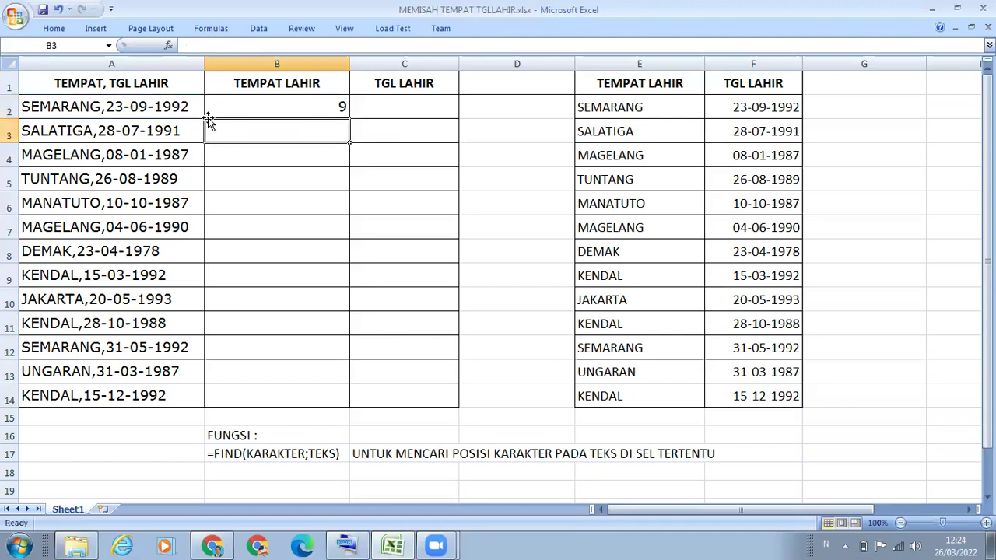
click(229, 101)
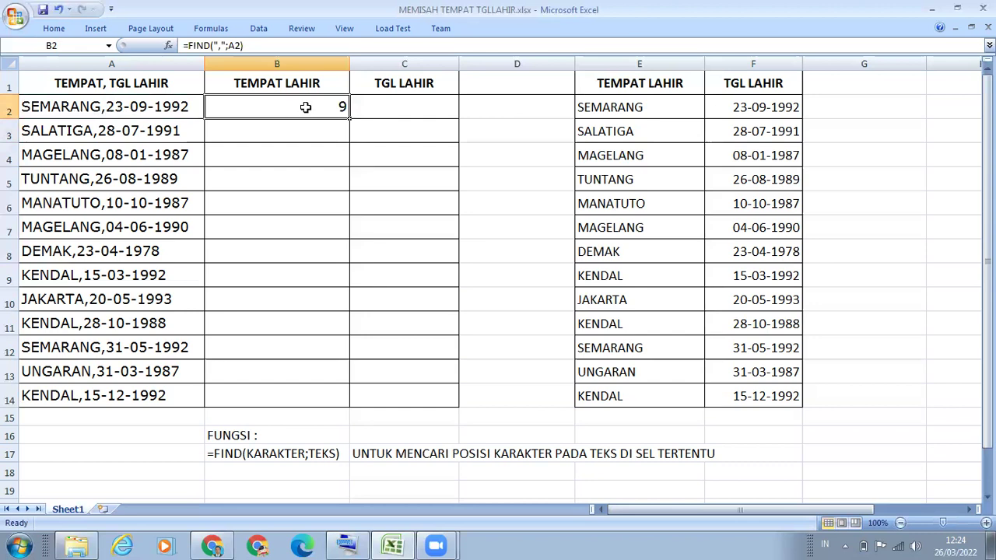
double_click(349, 118)
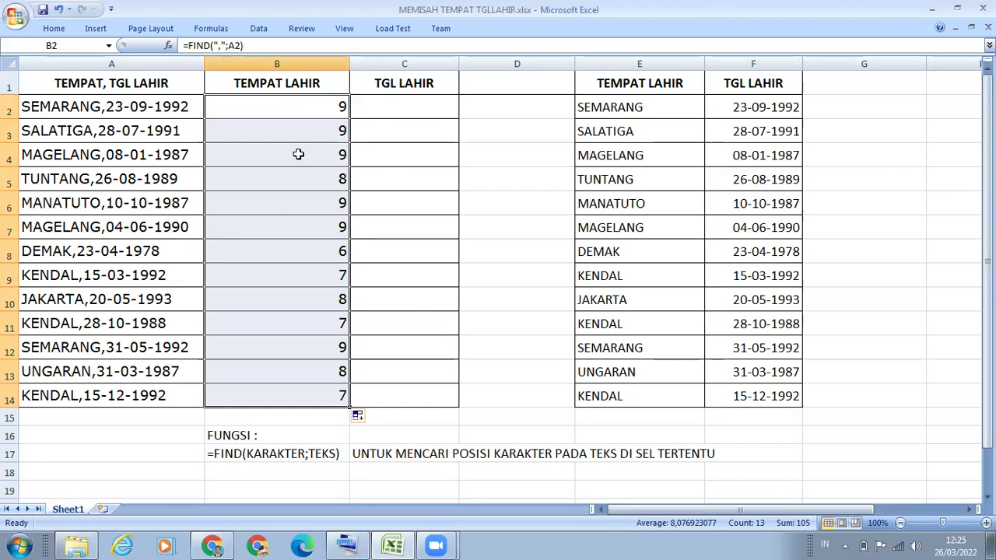
- Change the formula in B2 to =LEFT(A2;FIND(",";A2)-1) to extract the text before the comma
click(314, 108)
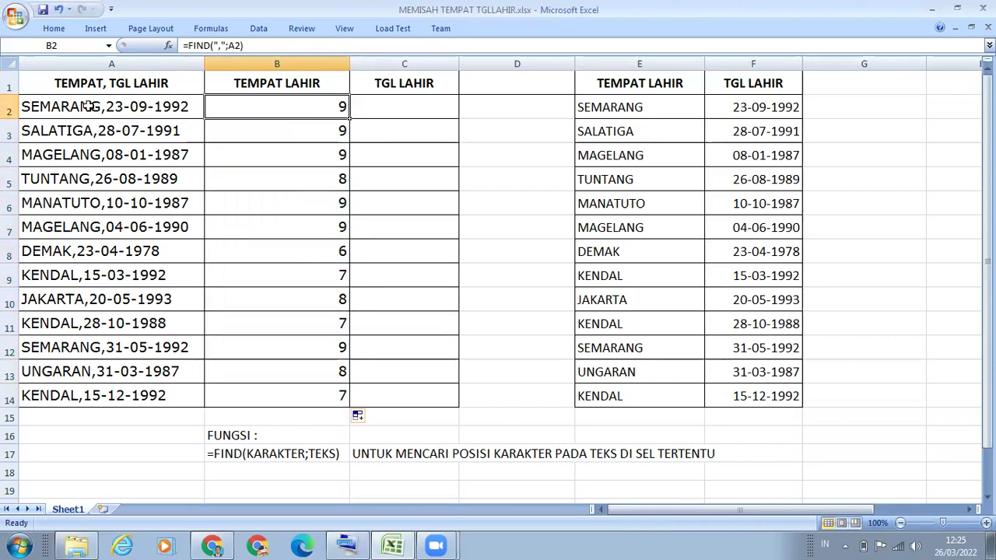
click(276, 45)
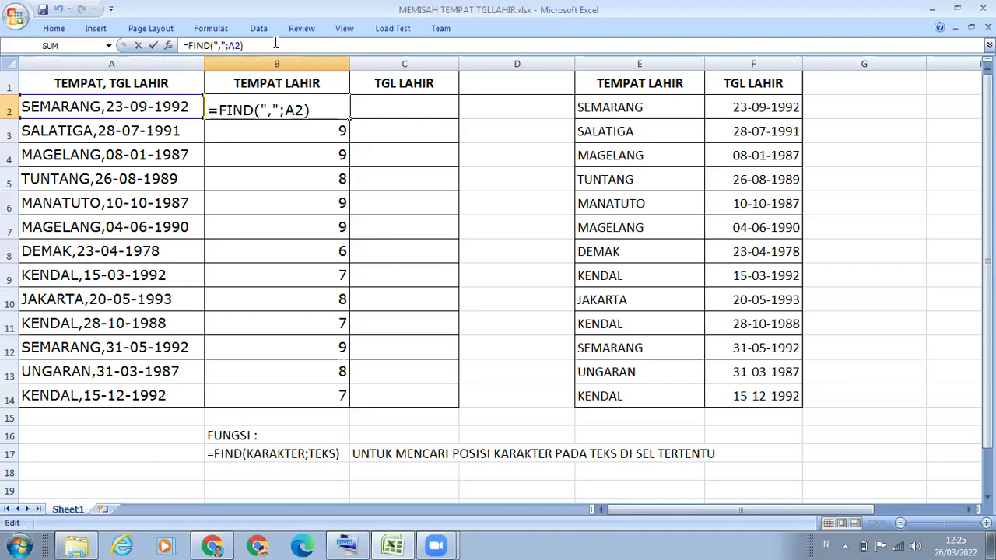
key(Left)
key(Left)
key(Left)
key(Left)
key(Left)
key(Left)
key(Left)
key(Left)
key(Left)
text(LEFT)
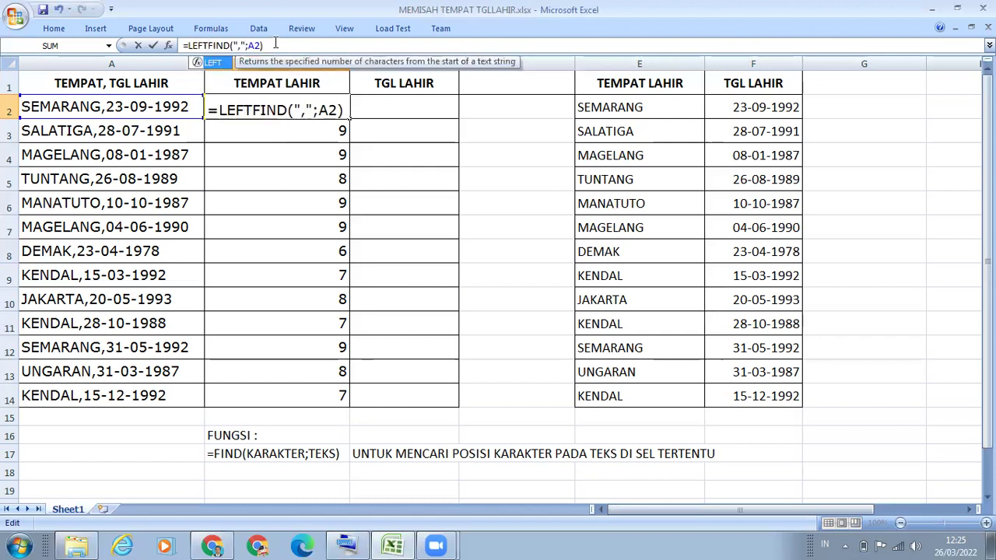
text(()
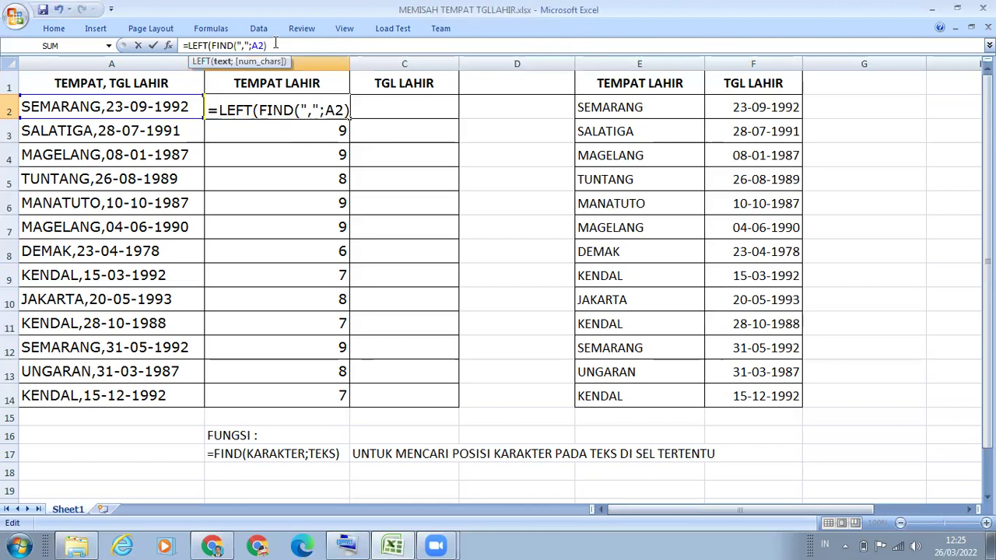
click(100, 109)
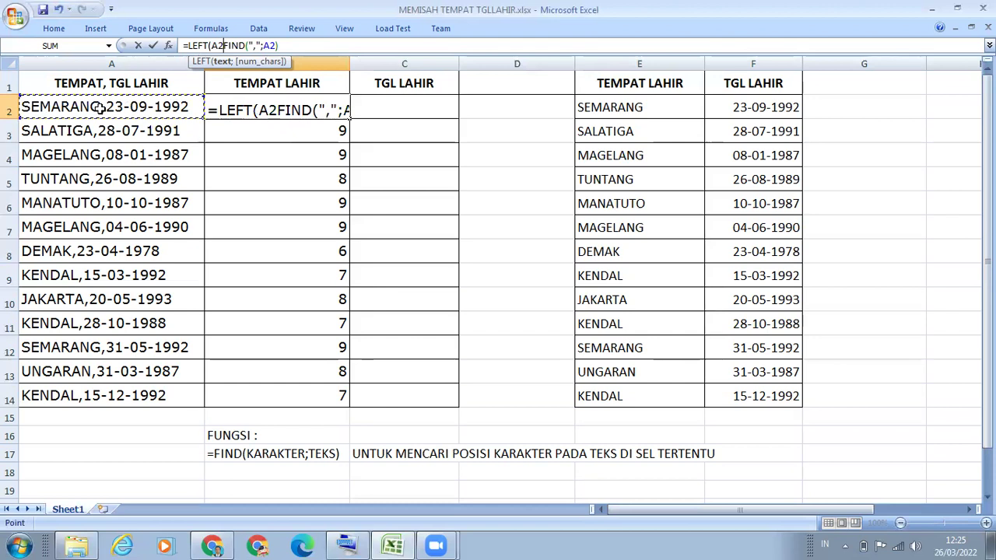
text(;)
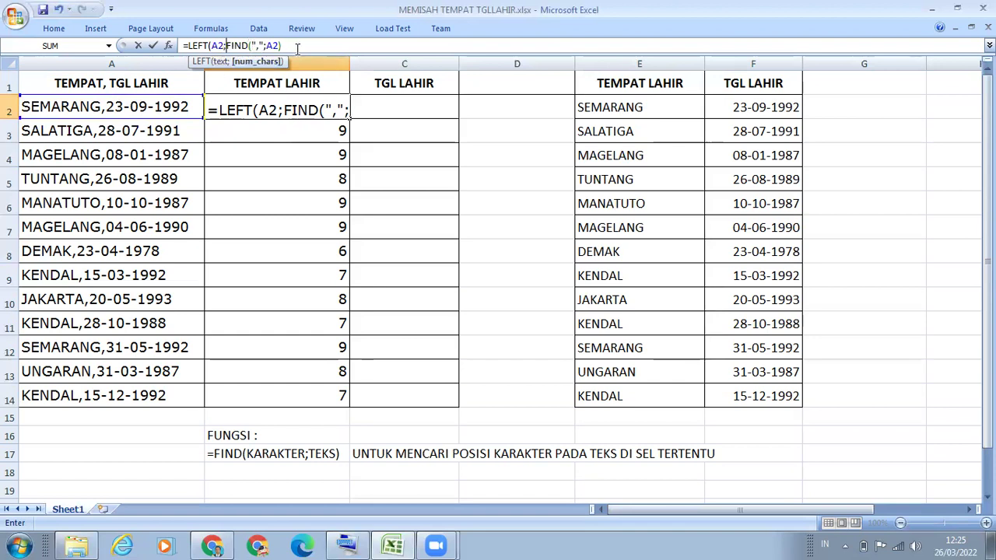
click(297, 48)
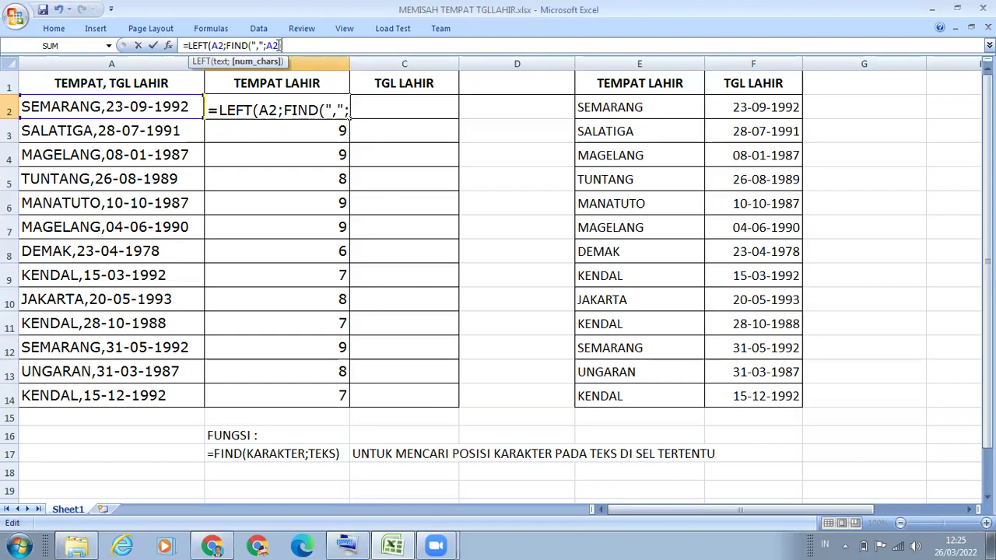
text()-1)
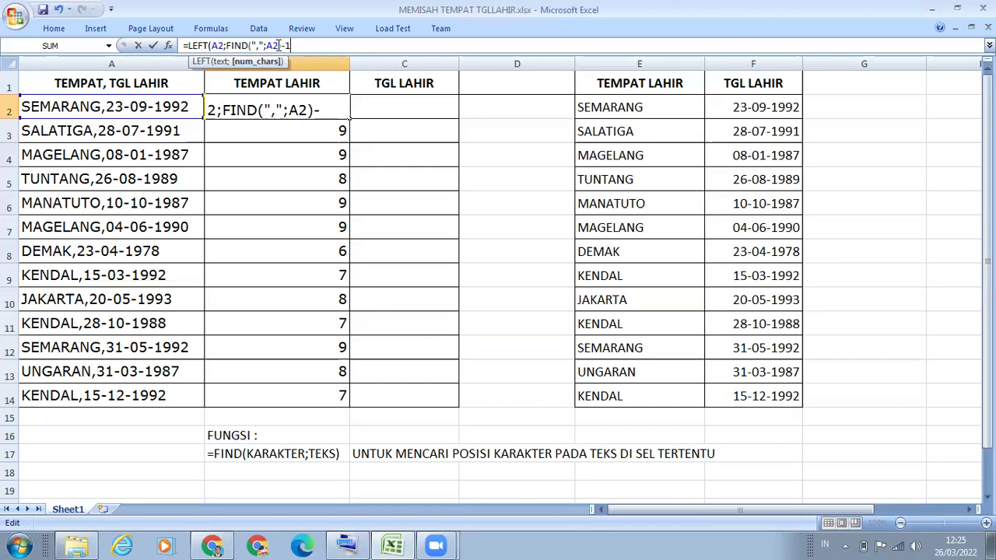
text())
key(Return)
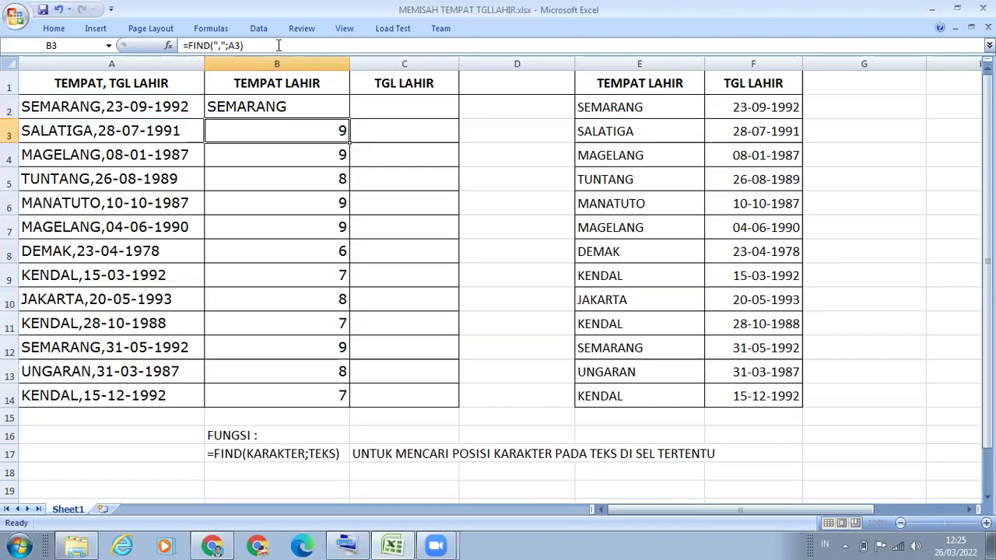
- Fill the combined LEFT and FIND formula from B2 down to B14
click(285, 98)
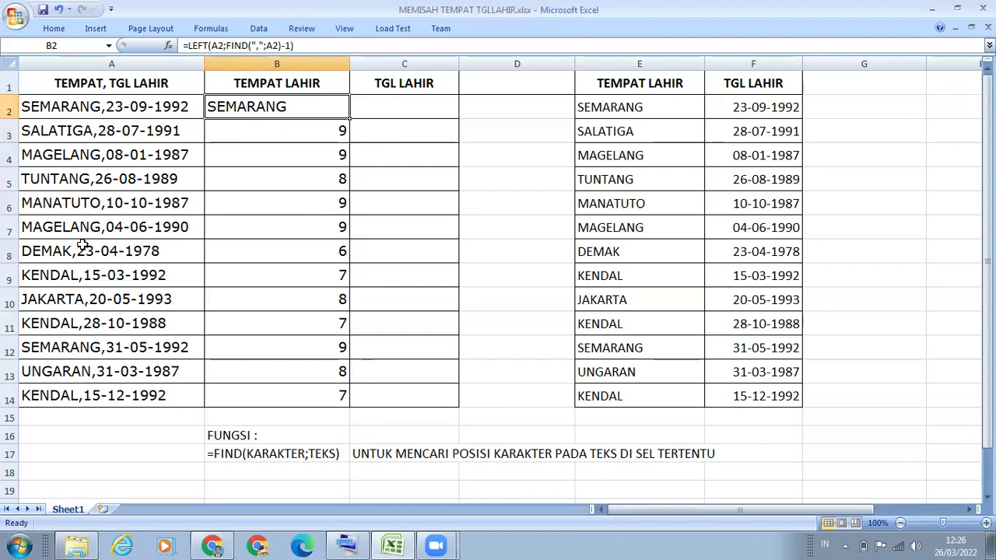
double_click(350, 119)
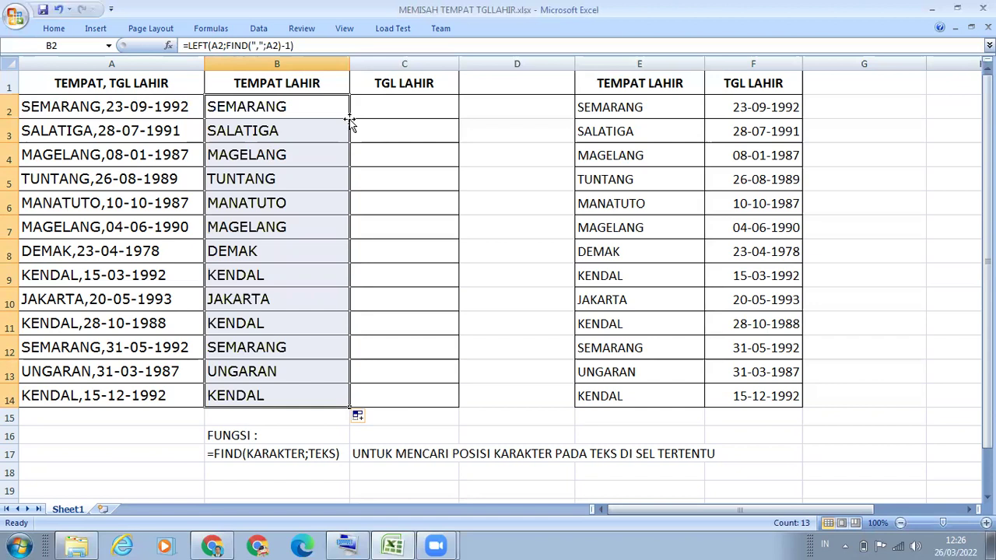
click(301, 110)
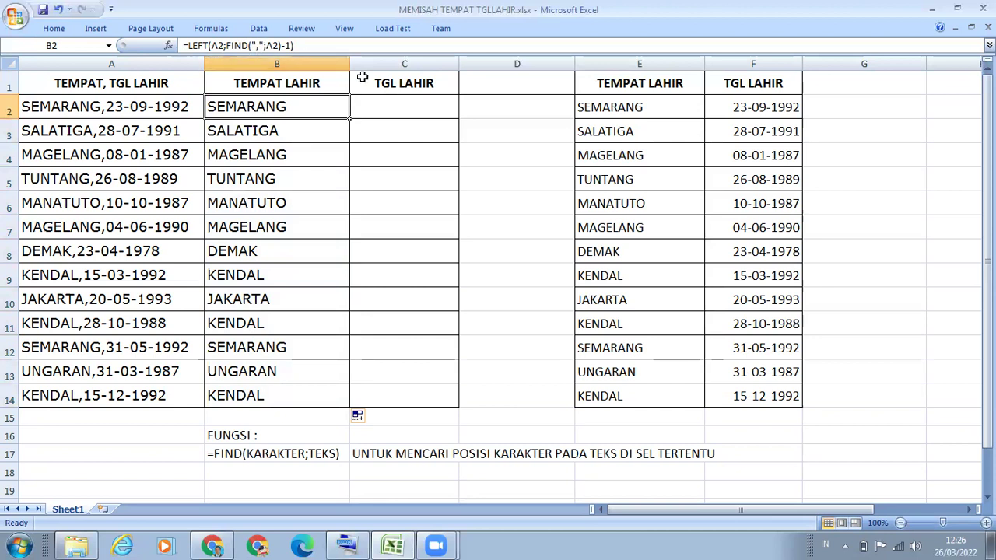
- Enter =RIGHT(A2;10) in C2 to extract the birth date, and fill the formula down to C14
click(402, 112)
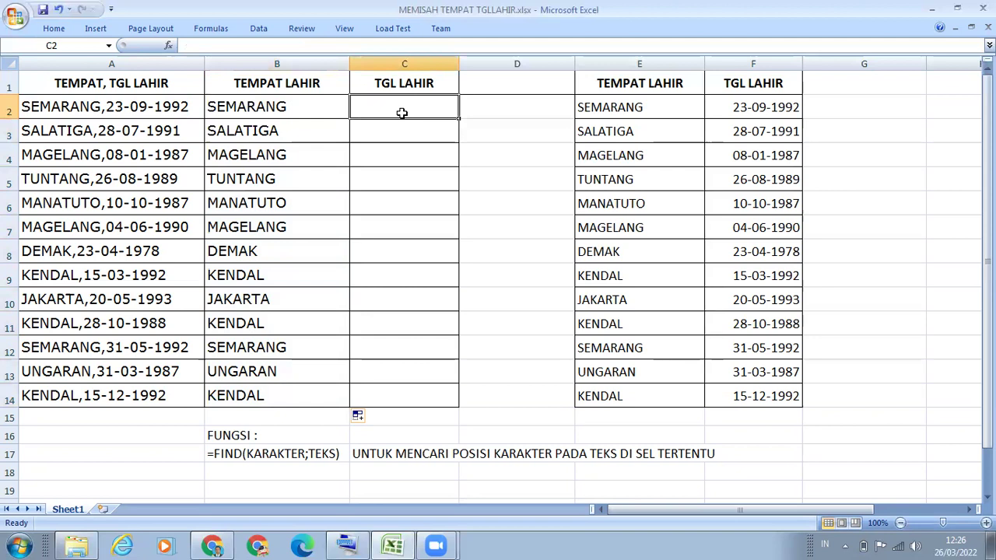
text(=)
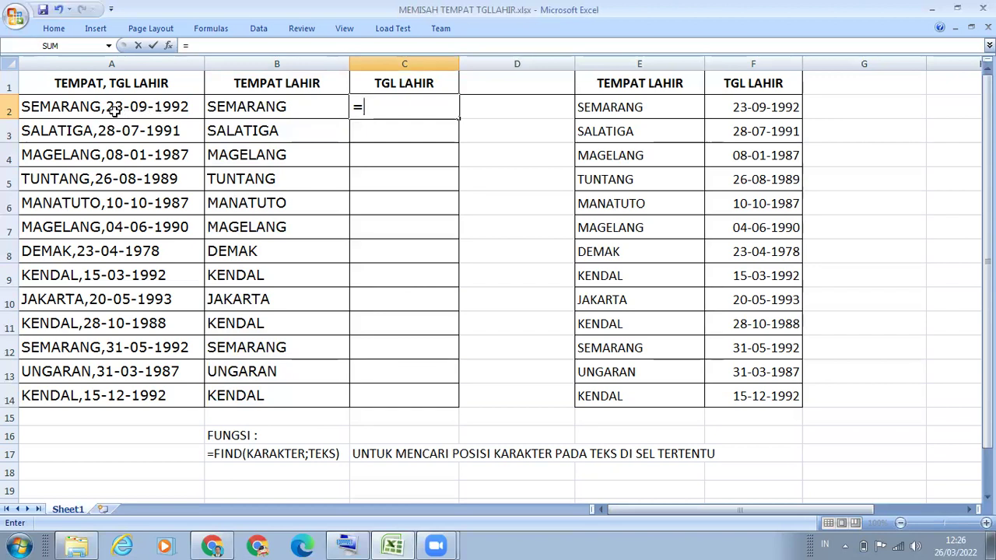
text(R)
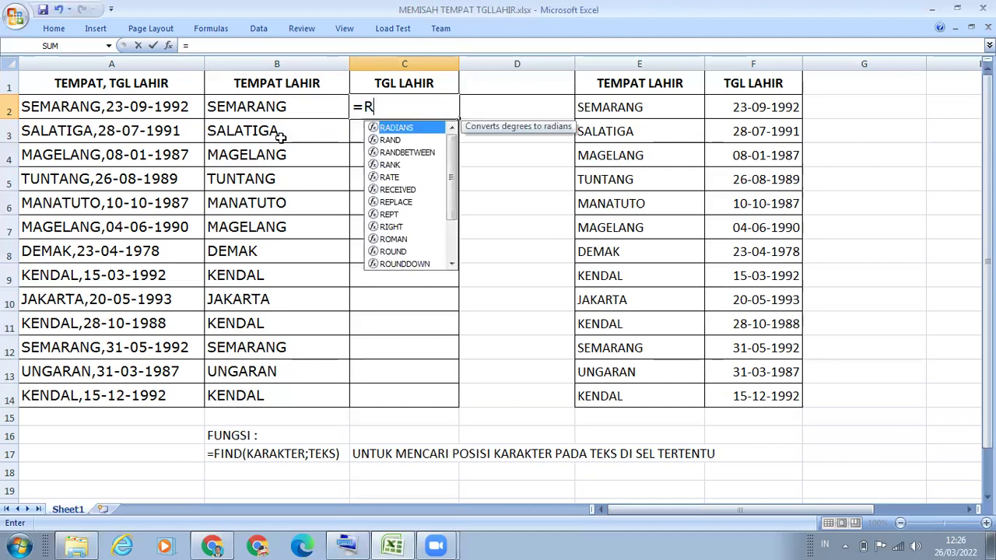
text(I)
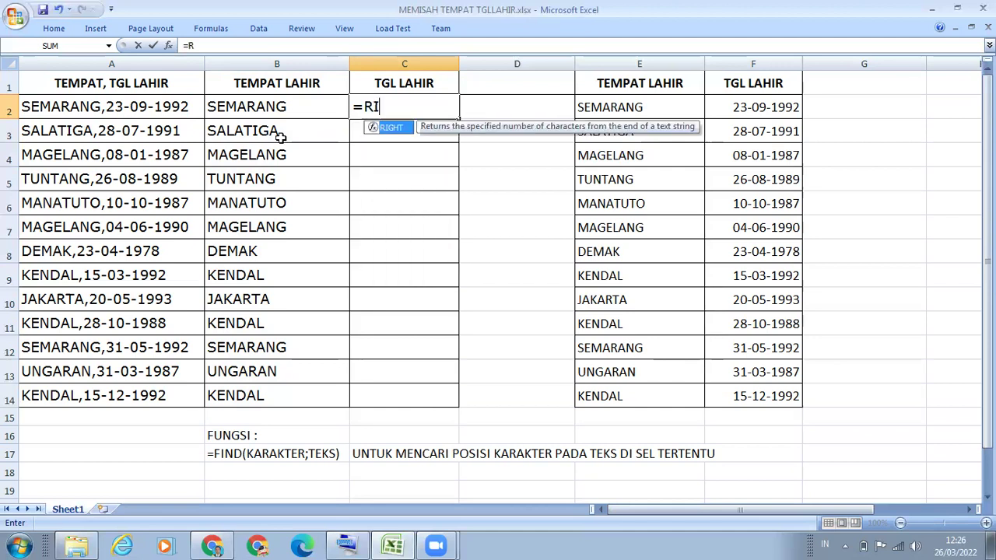
text(GHT()
click(145, 106)
text(;10))
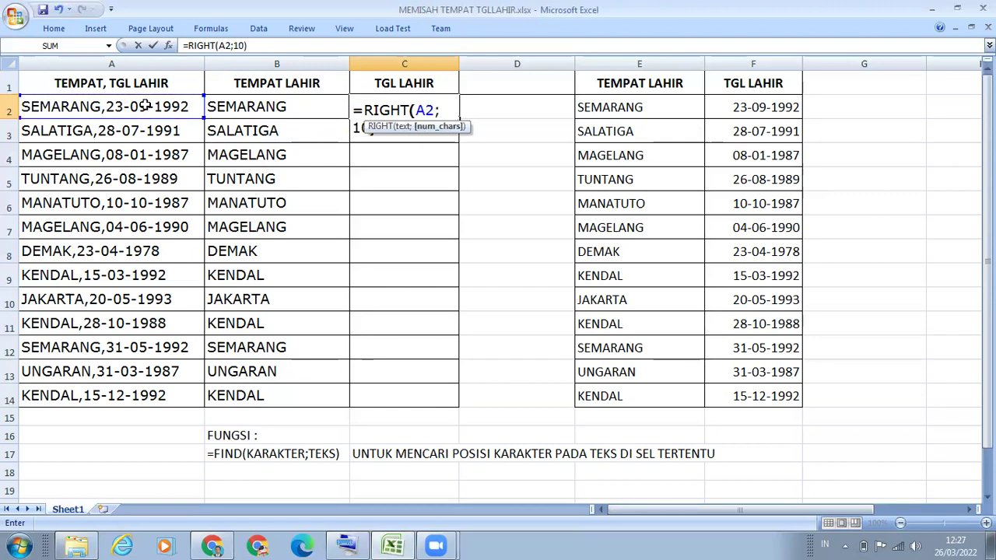
key(Return)
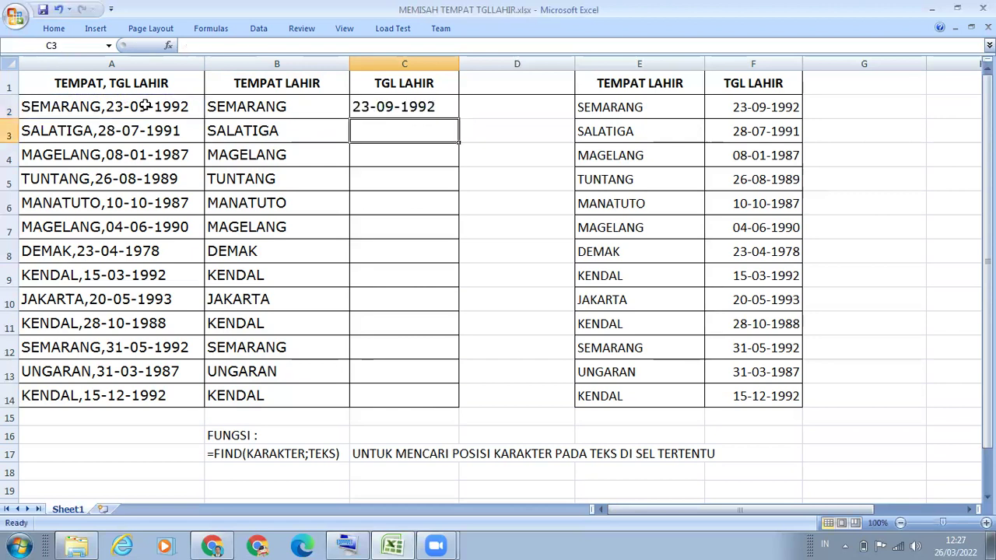
click(412, 106)
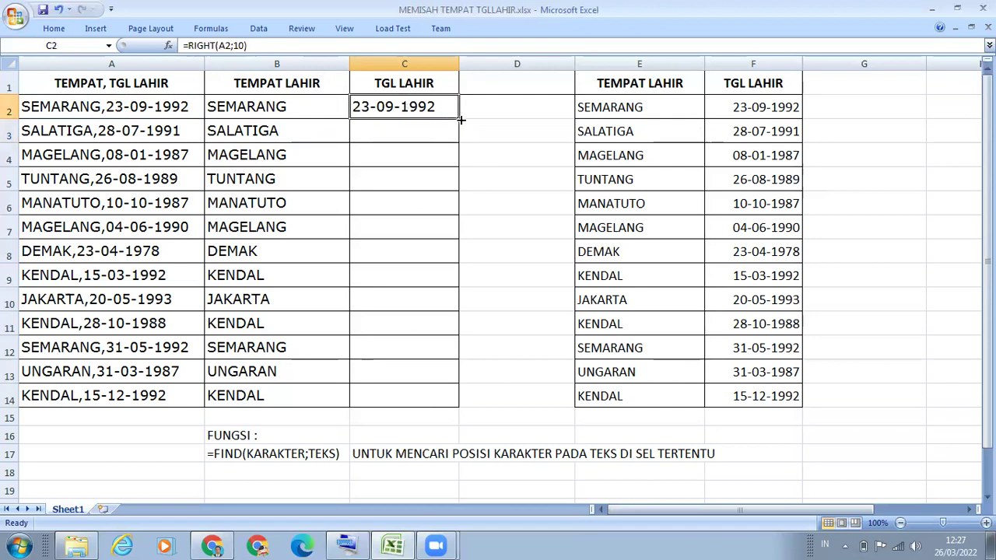
double_click(461, 120)
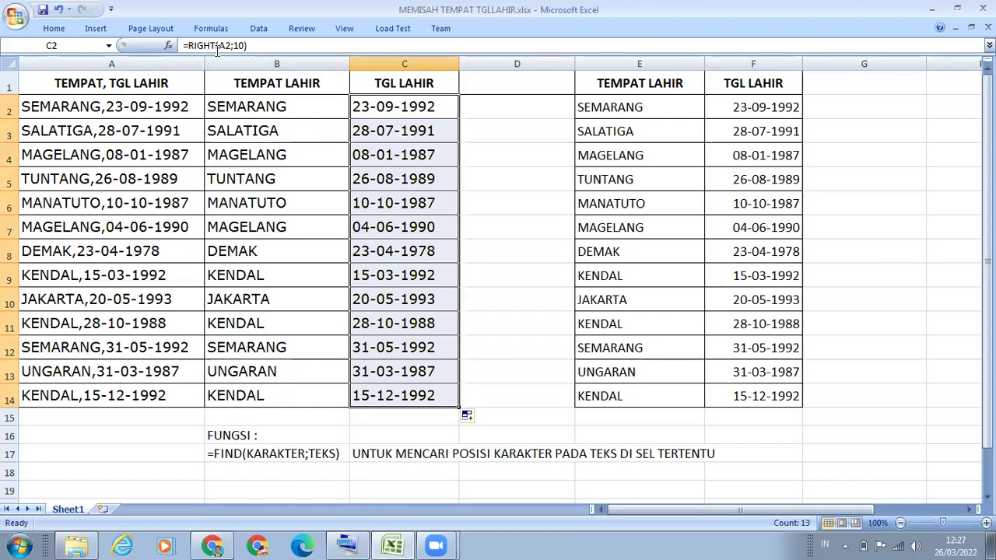
- Compare the formulas in C2 and F2, and apply the Indonesian date format 14 Maret 2001 to C2
click(399, 106)
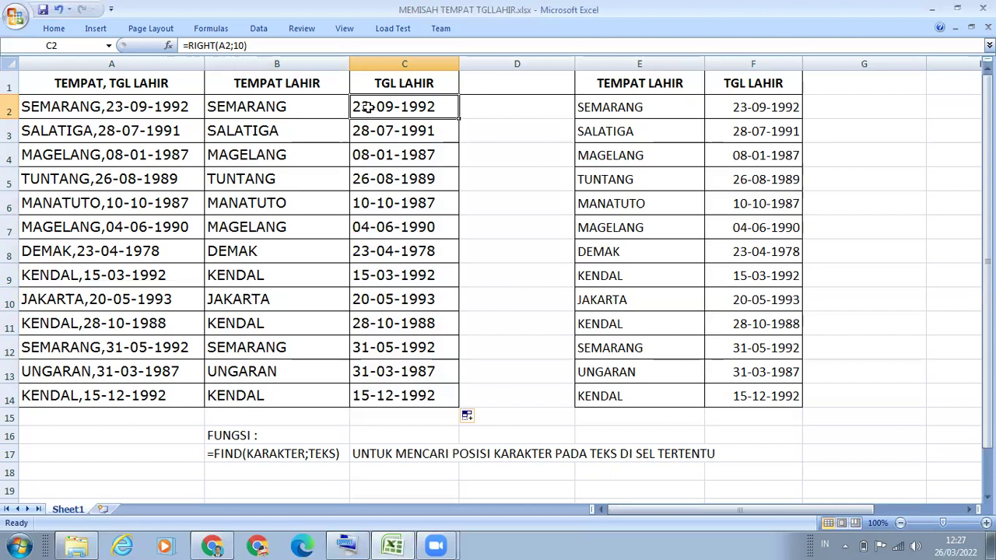
click(777, 108)
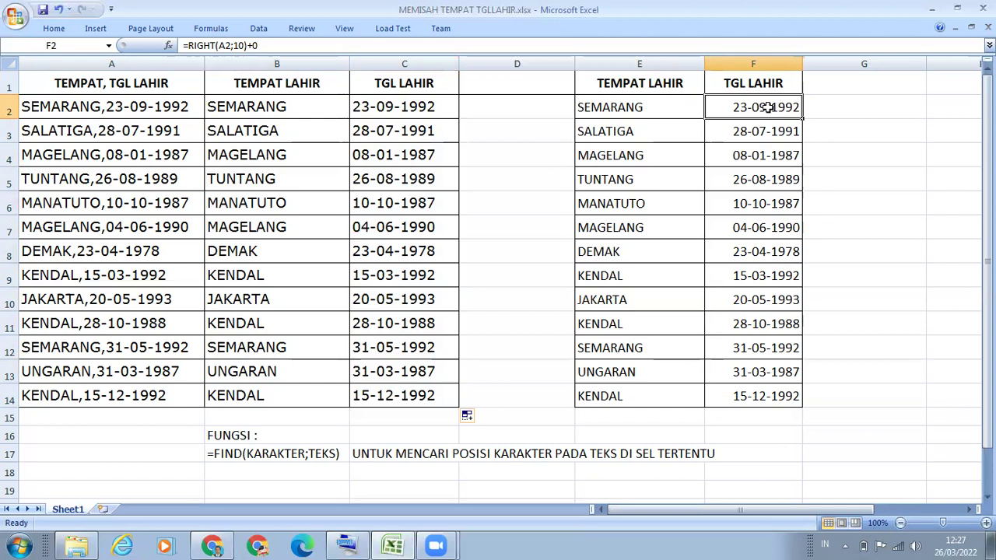
click(384, 107)
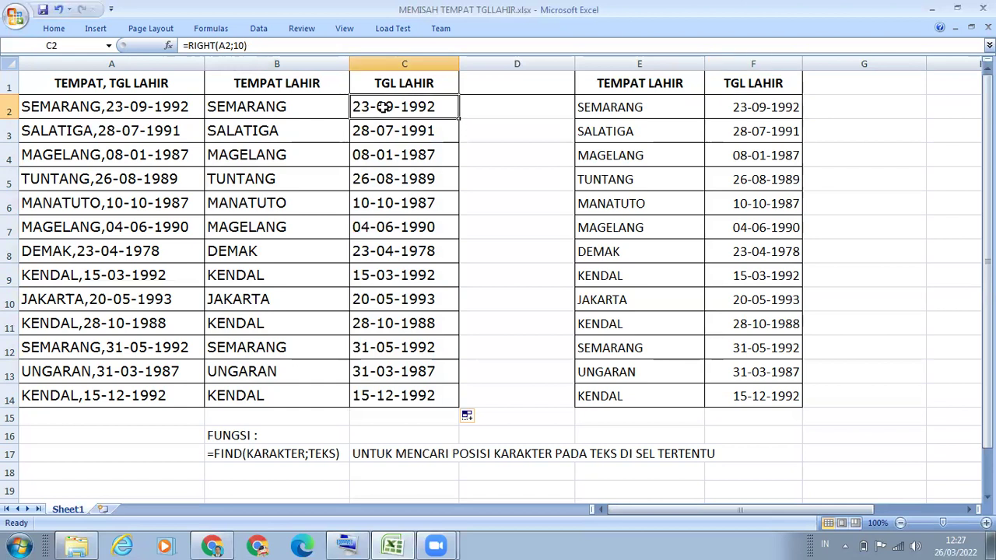
right_click(384, 109)
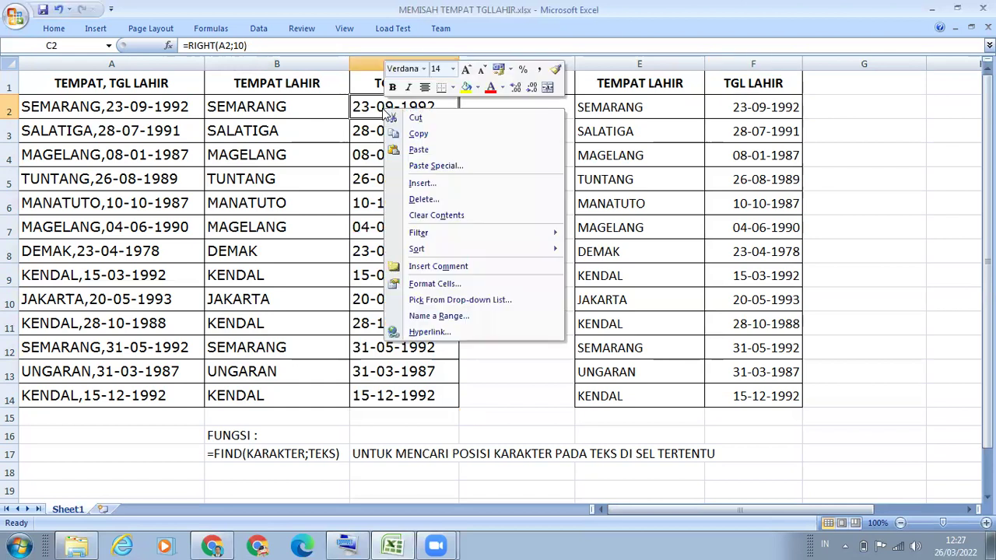
click(428, 285)
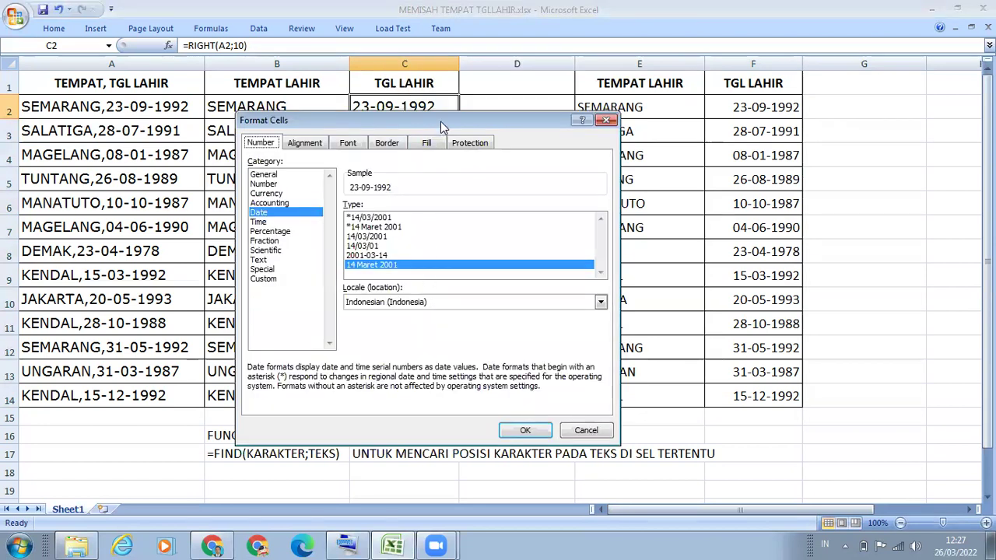
drag(440, 126, 441, 152)
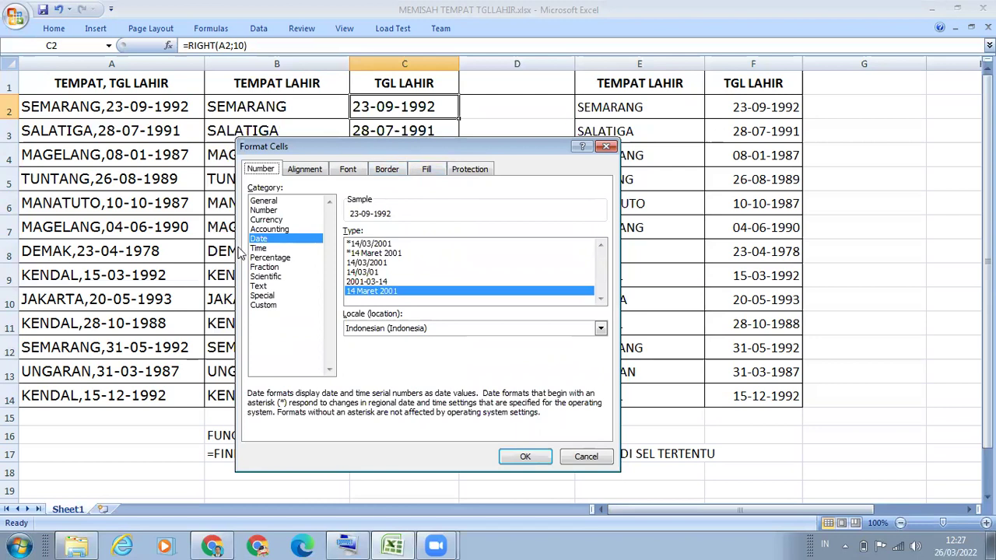
click(262, 241)
click(525, 459)
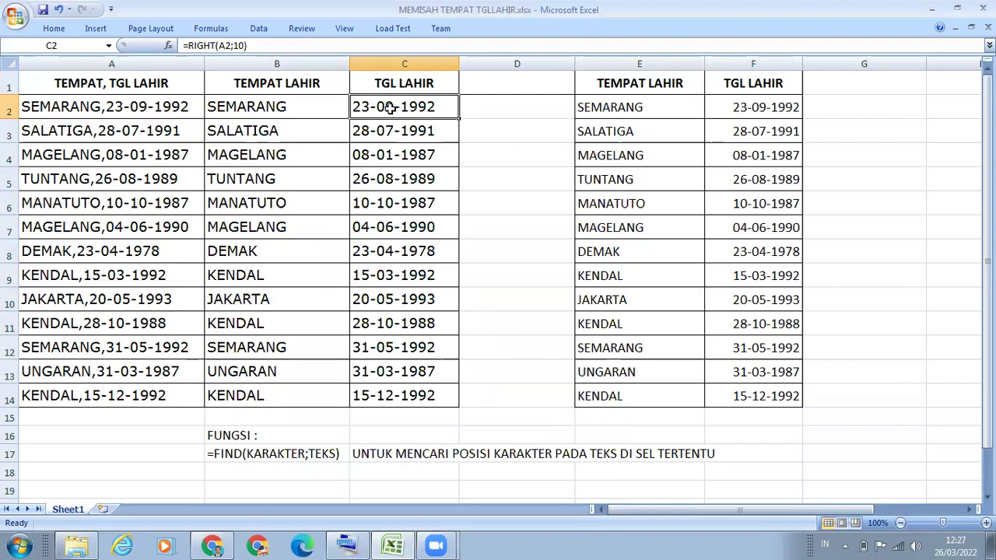
- Apply the date format 14 Maret 2001 to F2 and widen column F to fit the long date
click(772, 109)
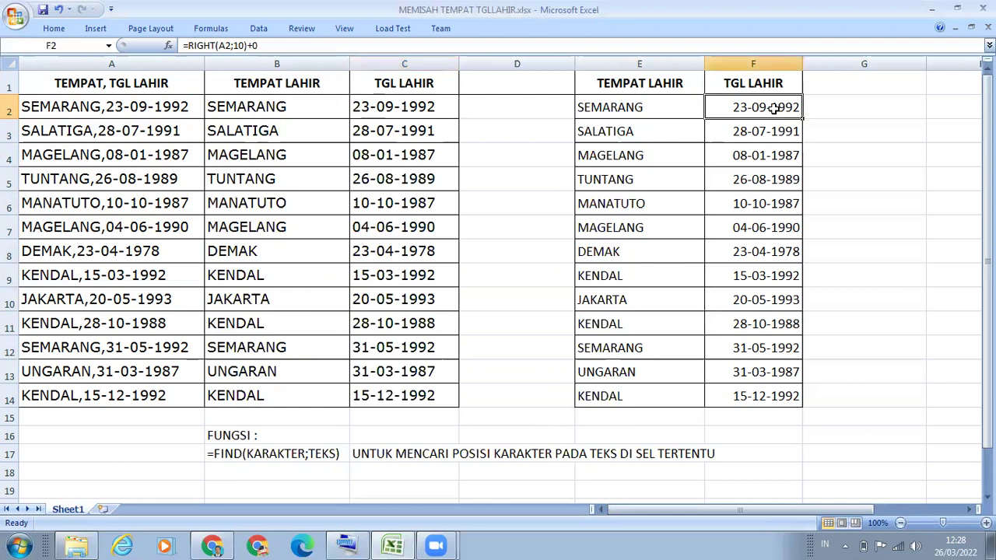
right_click(774, 111)
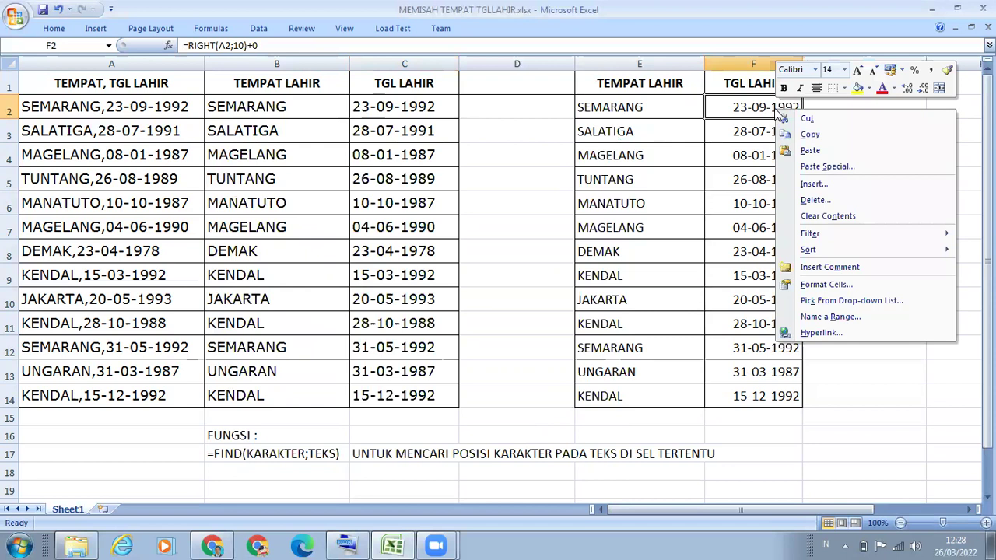
click(824, 285)
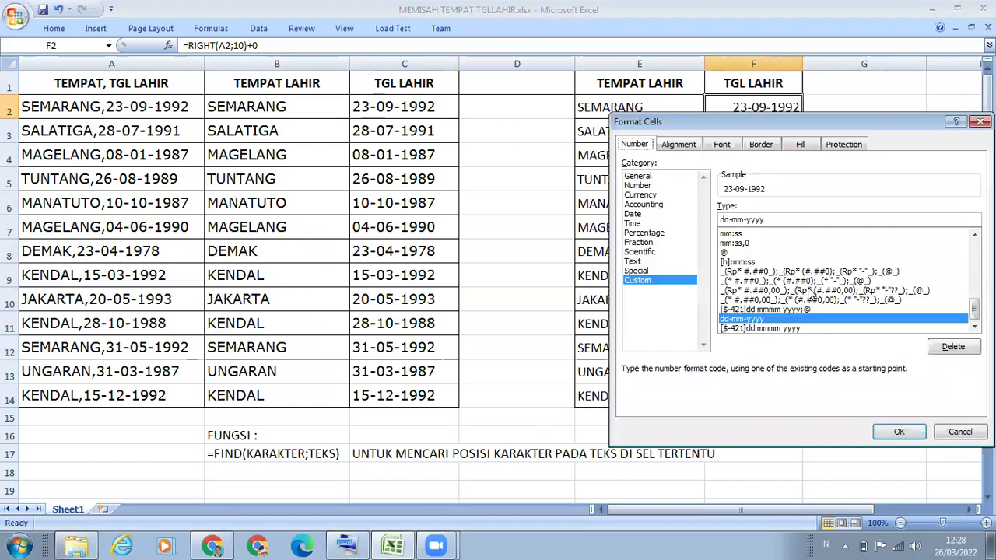
click(640, 215)
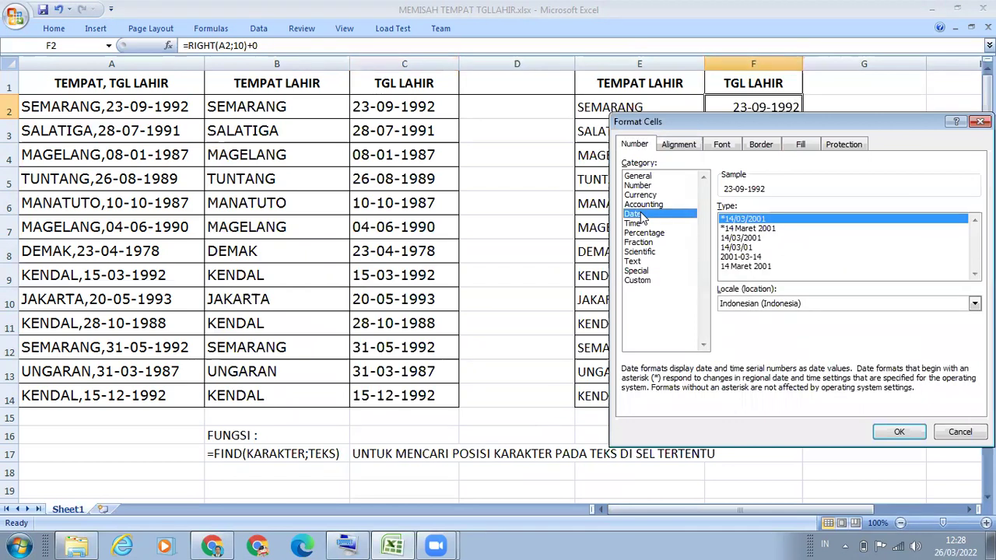
click(739, 267)
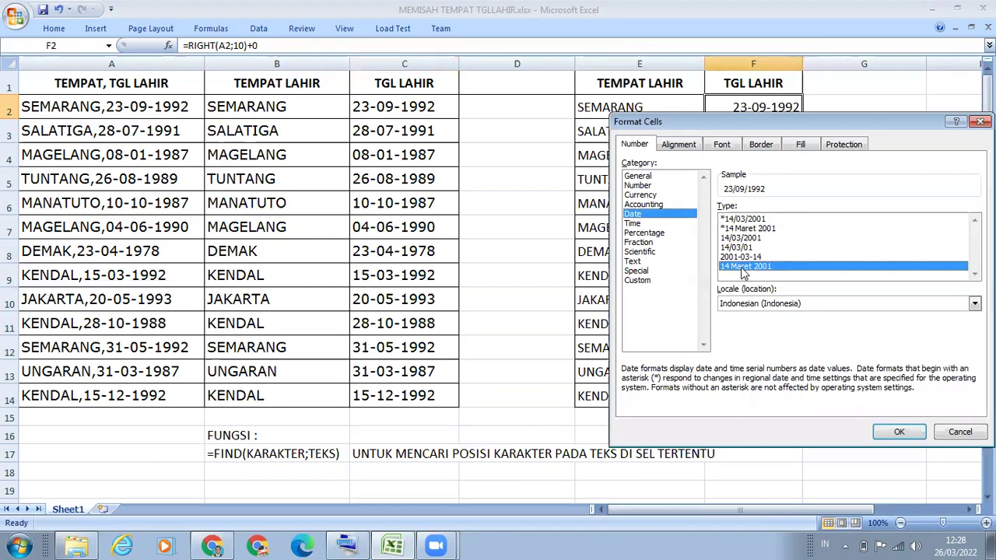
click(899, 433)
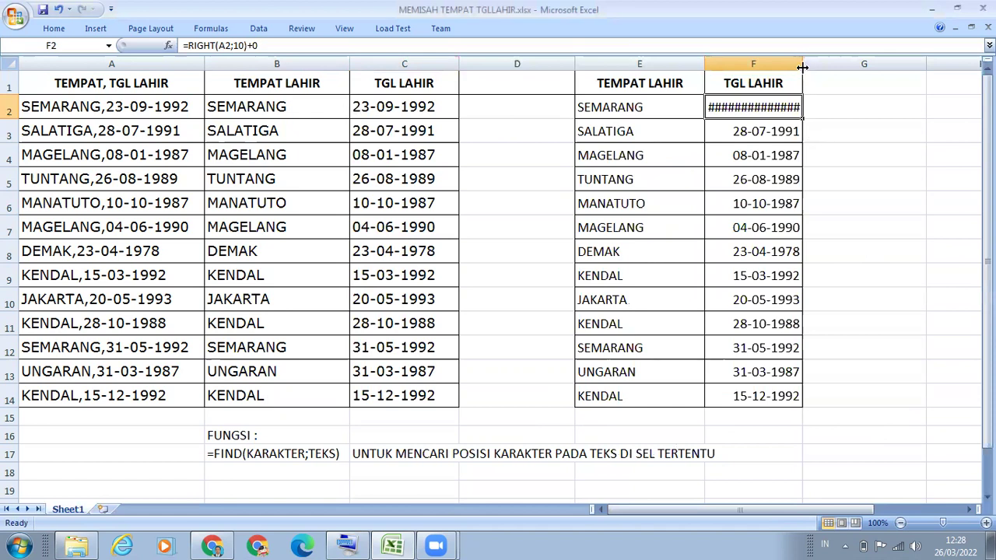
drag(802, 67, 825, 71)
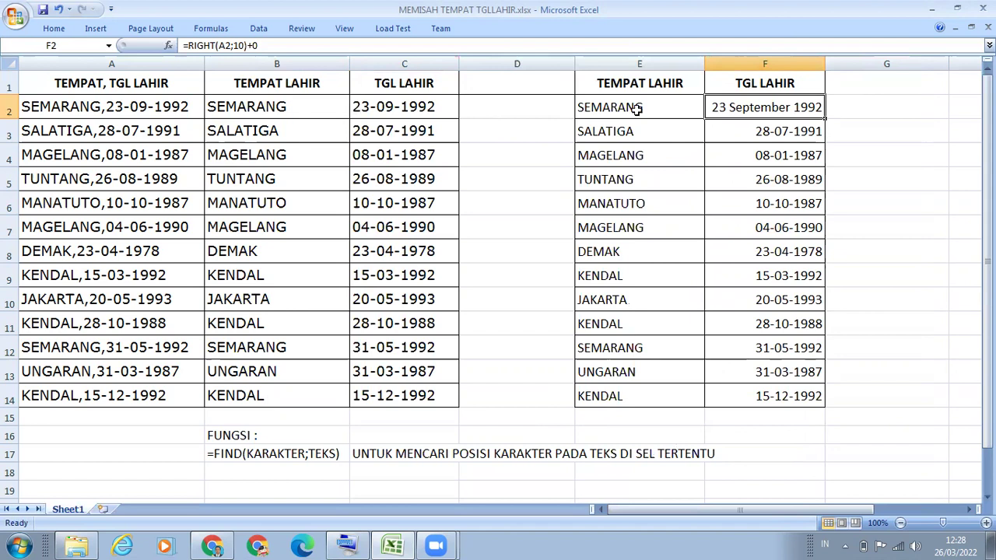
click(868, 110)
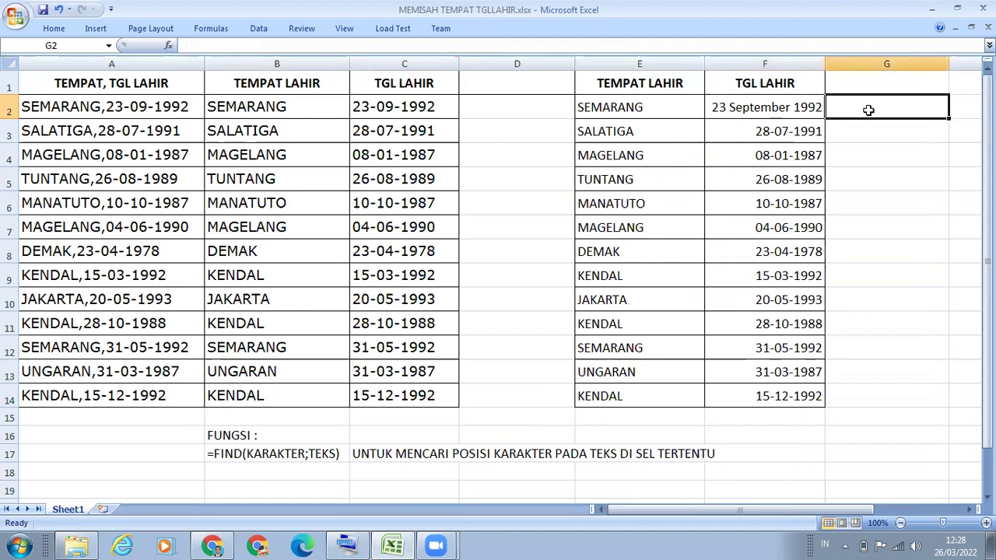
- Test date arithmetic by entering =F2+30 in G2, and clear the cell again
text(=)
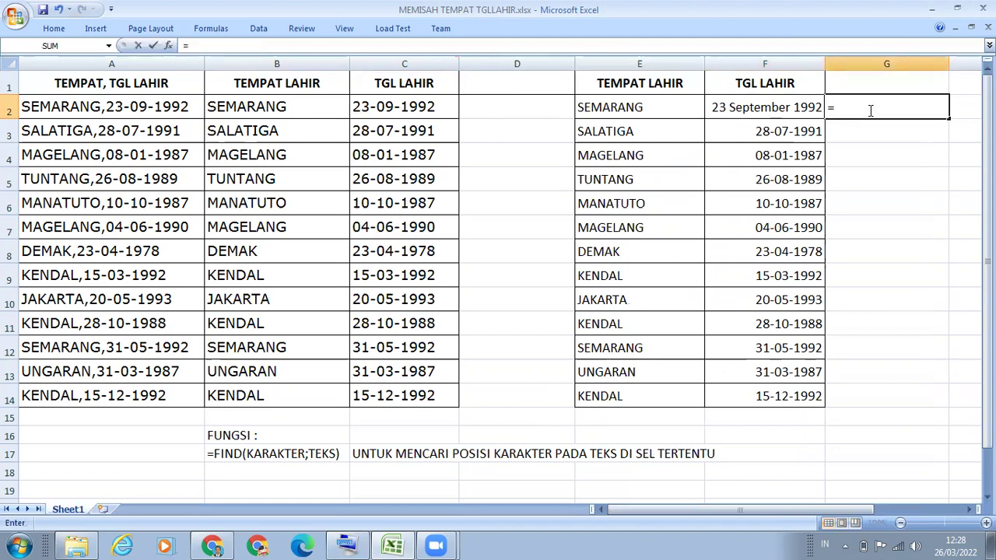
key(Left)
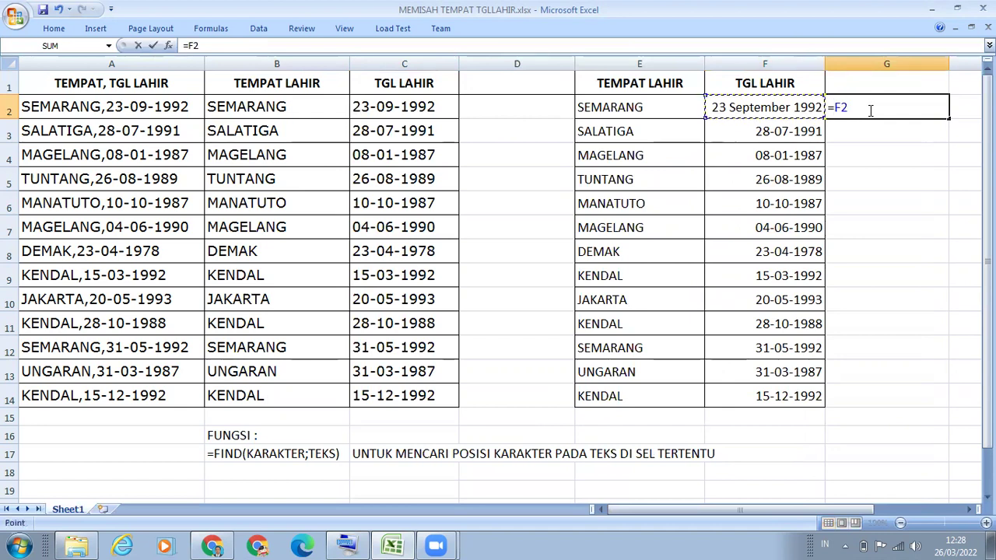
text(+30)
key(Return)
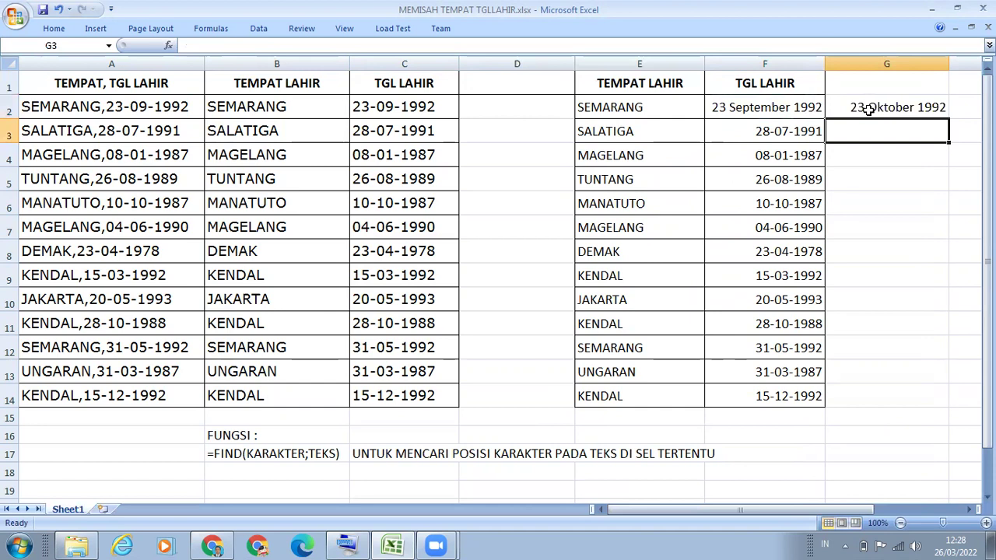
click(874, 110)
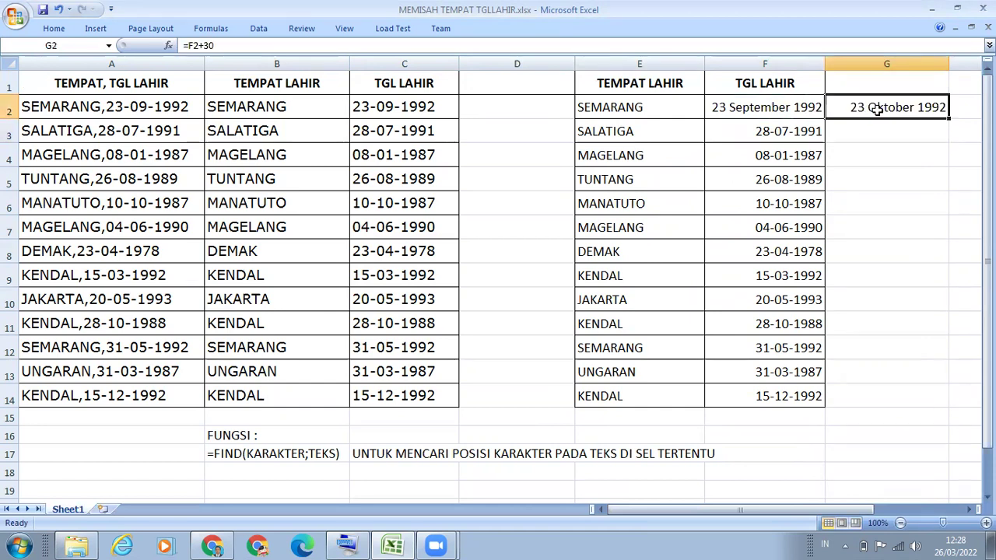
key(Delete)
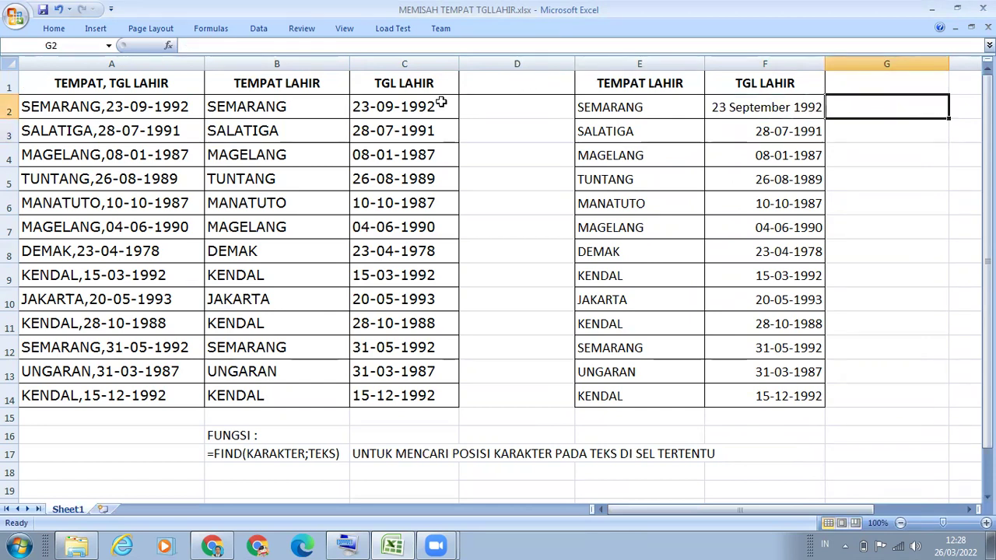
- Change the formula in C2 to =RIGHT(A2;10)+0 to convert the extracted text into a date value
click(398, 110)
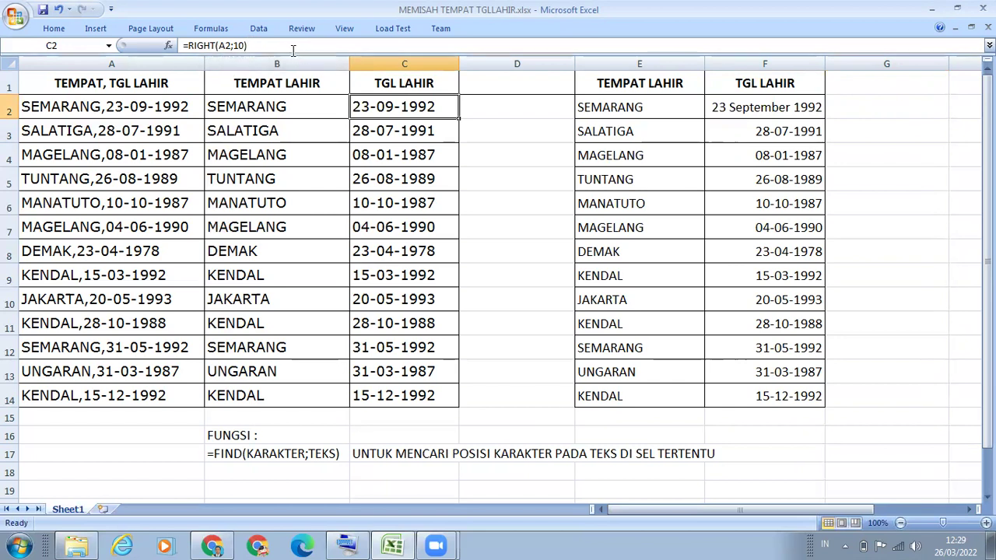
click(288, 46)
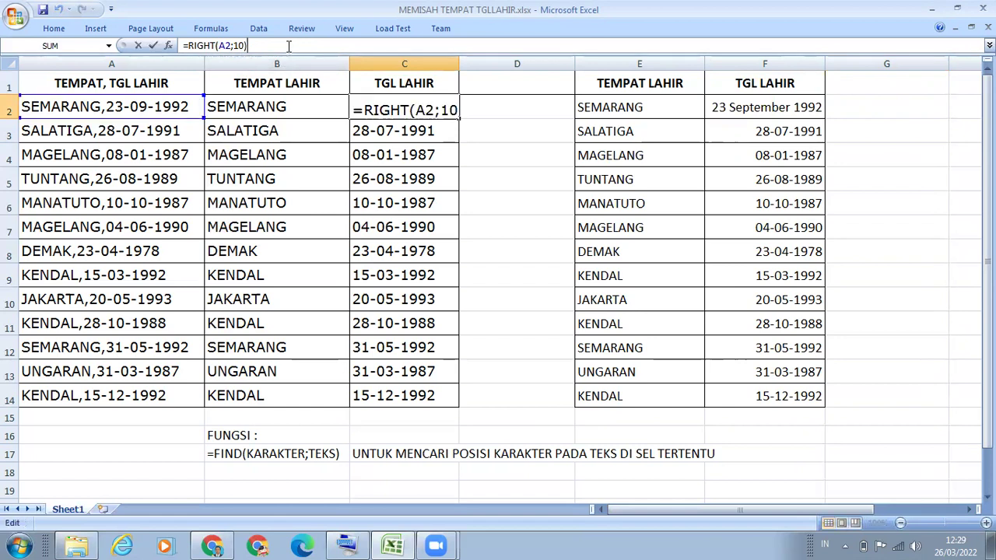
text()+0)
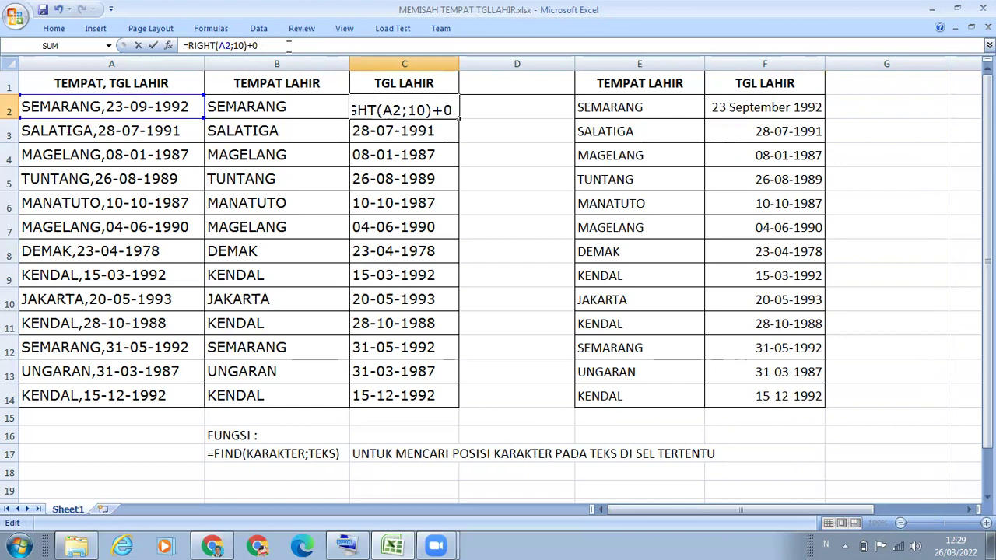
key(Return)
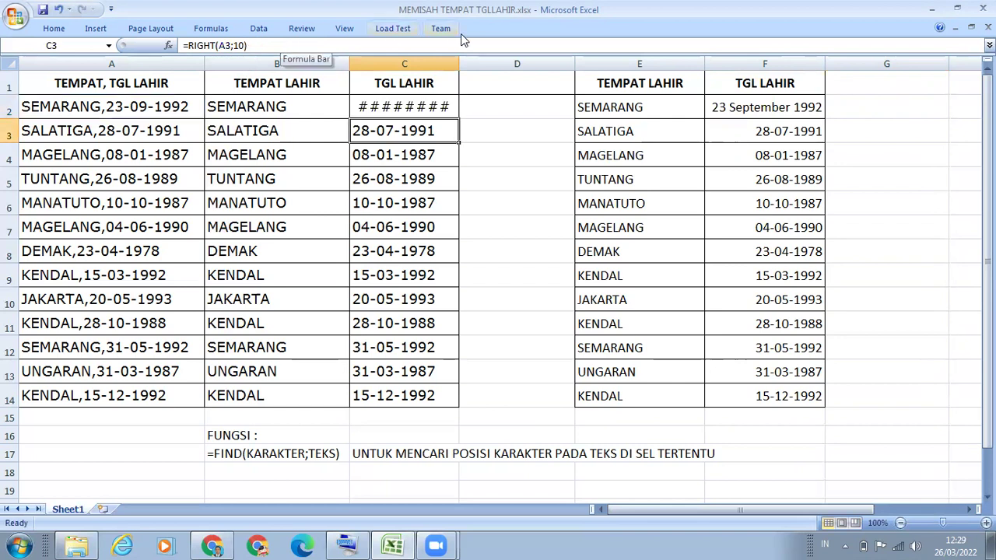
- Set the number format of C2 to General and adjust the width of column C
drag(459, 57, 476, 58)
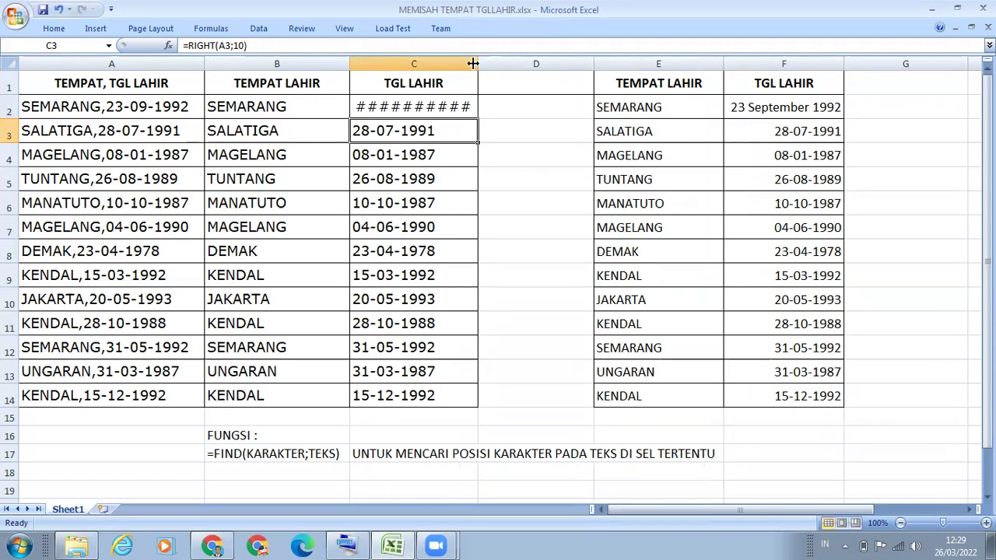
right_click(428, 109)
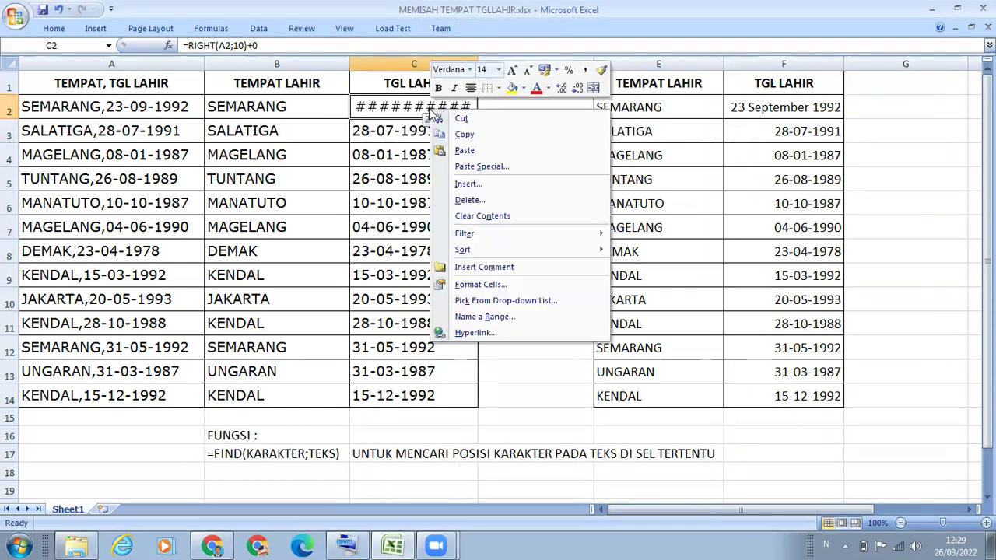
click(507, 286)
click(337, 173)
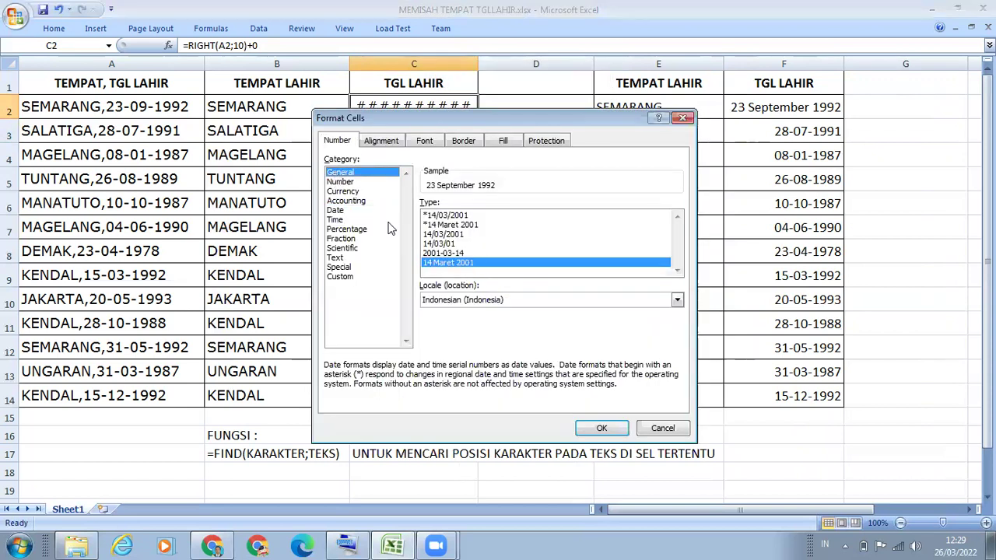
click(599, 427)
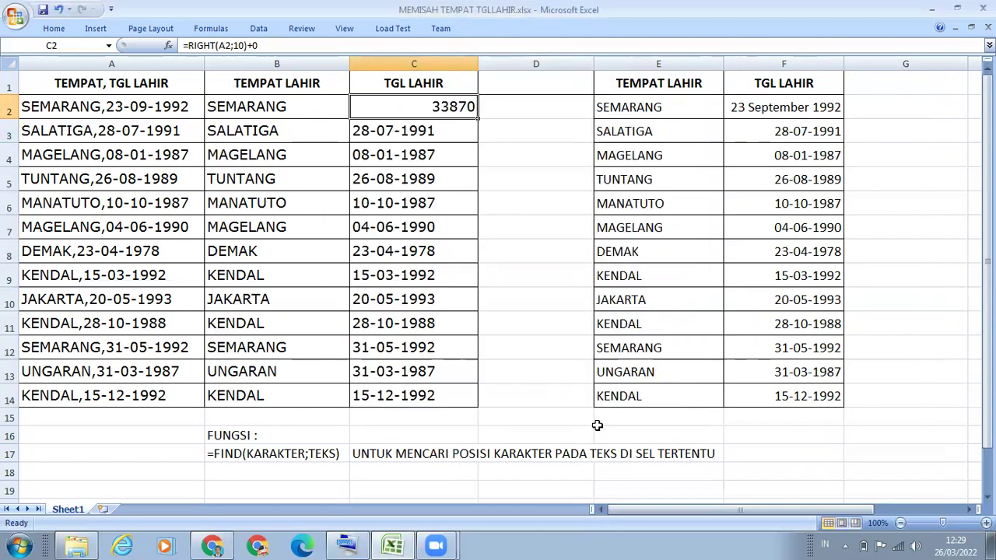
drag(476, 64, 467, 67)
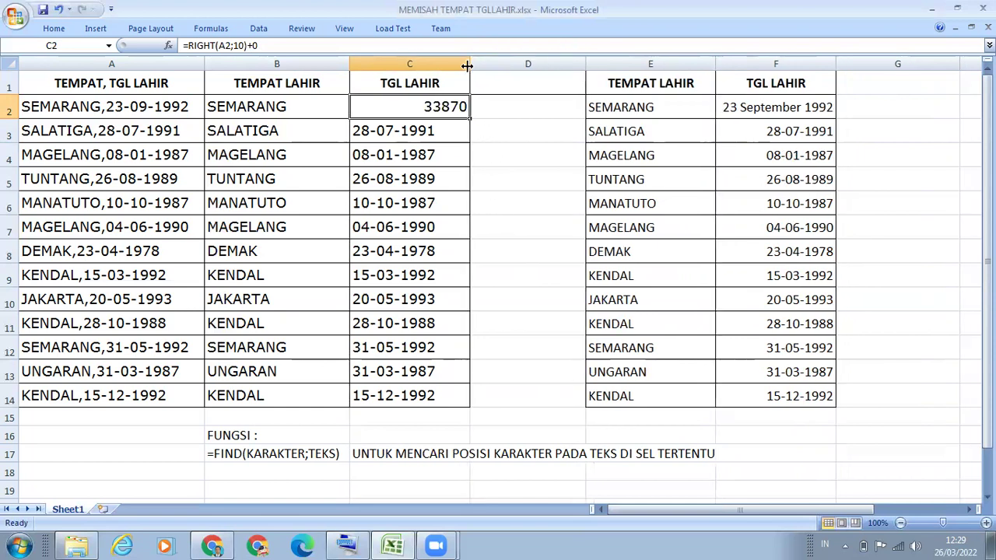
- Apply the Indonesian date format 14 Maret 2001 to C2
right_click(428, 107)
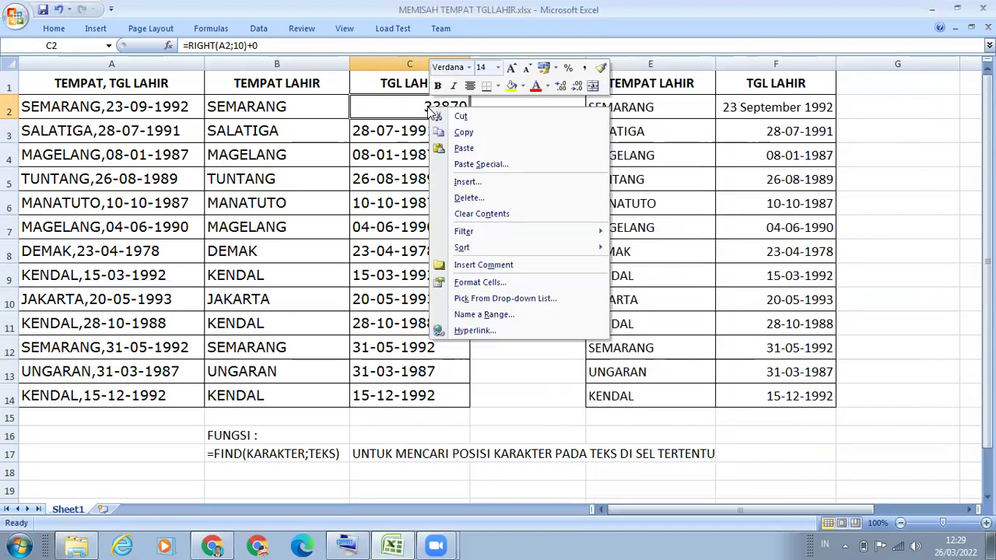
click(473, 282)
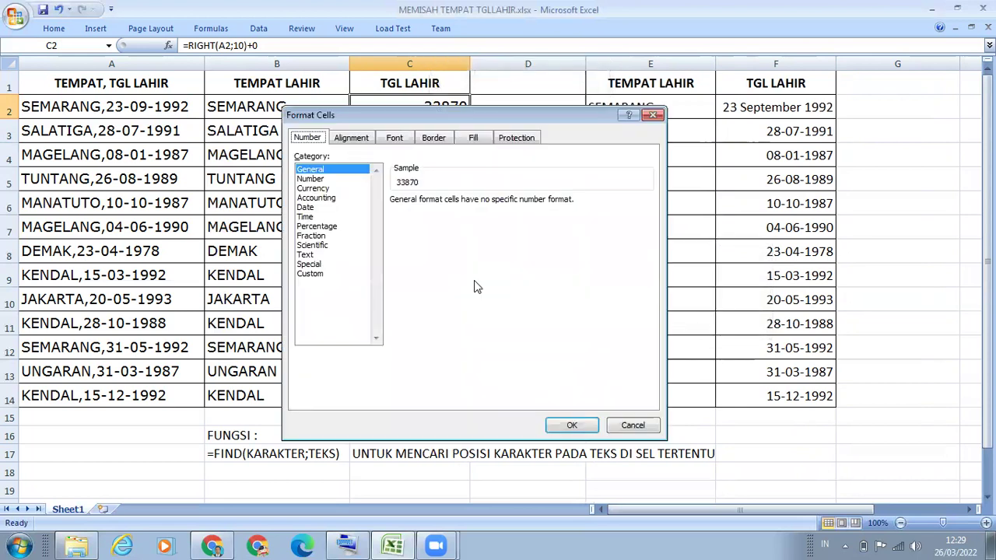
click(307, 208)
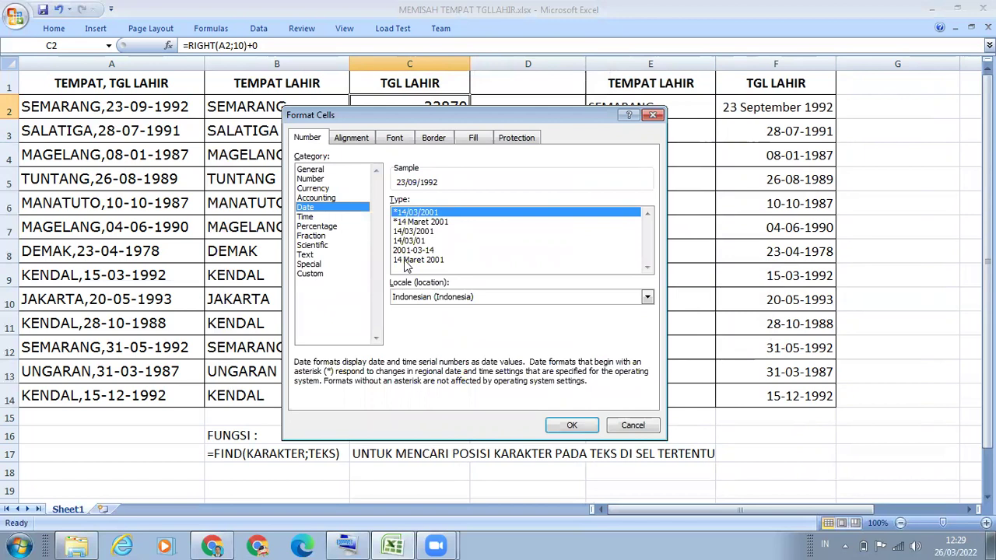
click(408, 261)
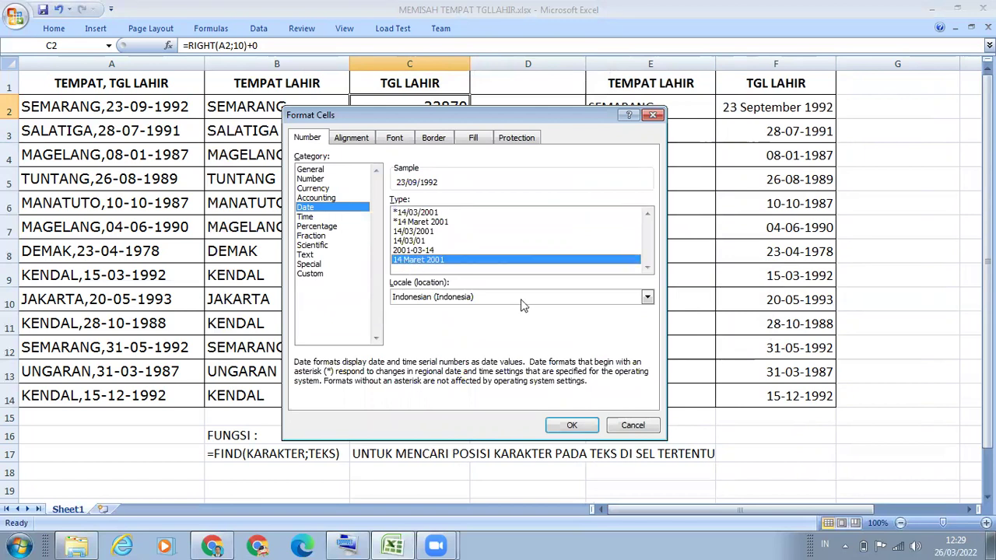
click(567, 425)
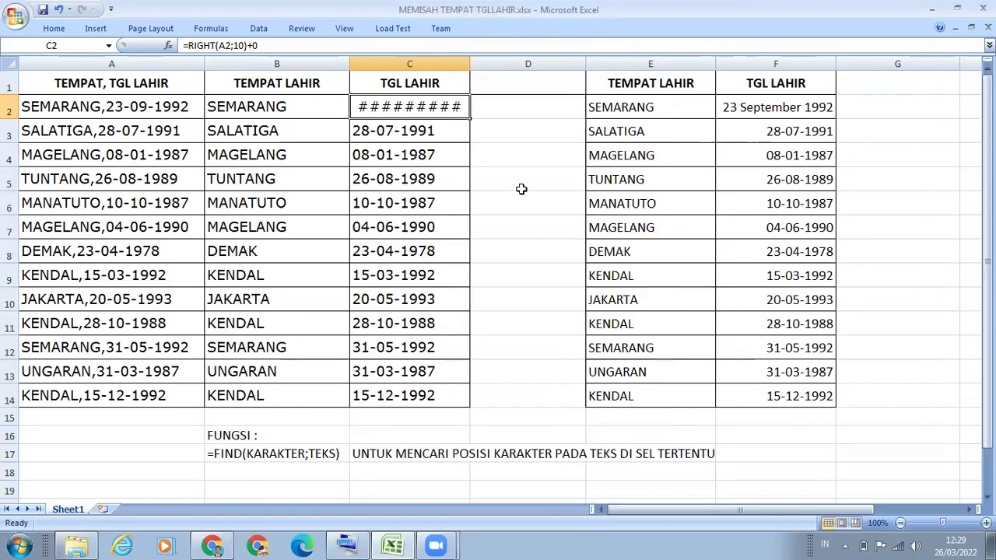
- Widen column C to fit the long date, and fill the C2 formula down to C14
drag(469, 68, 504, 71)
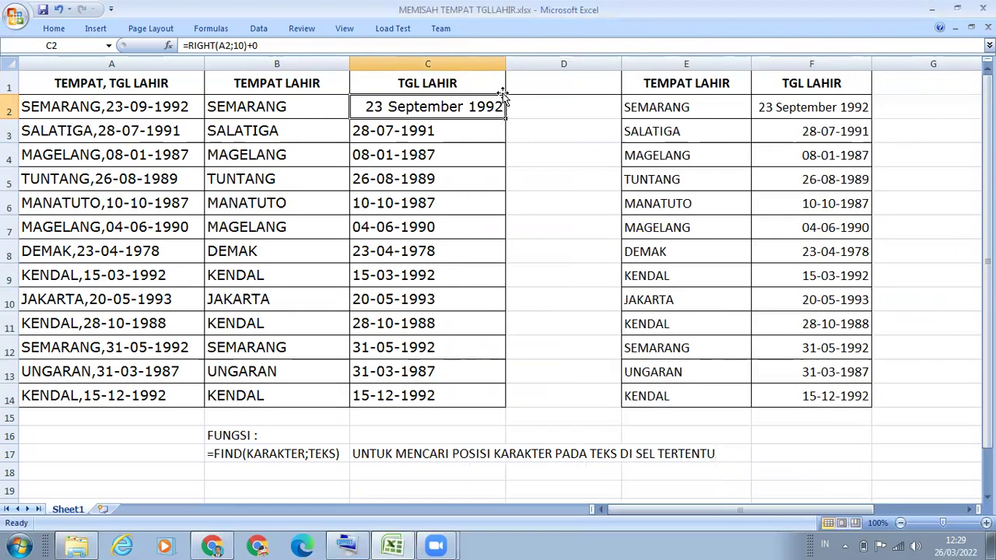
mouse_move(503, 64)
mouse_down()
mouse_move(472, 64)
mouse_move(496, 64)
mouse_up()
drag(499, 133, 498, 123)
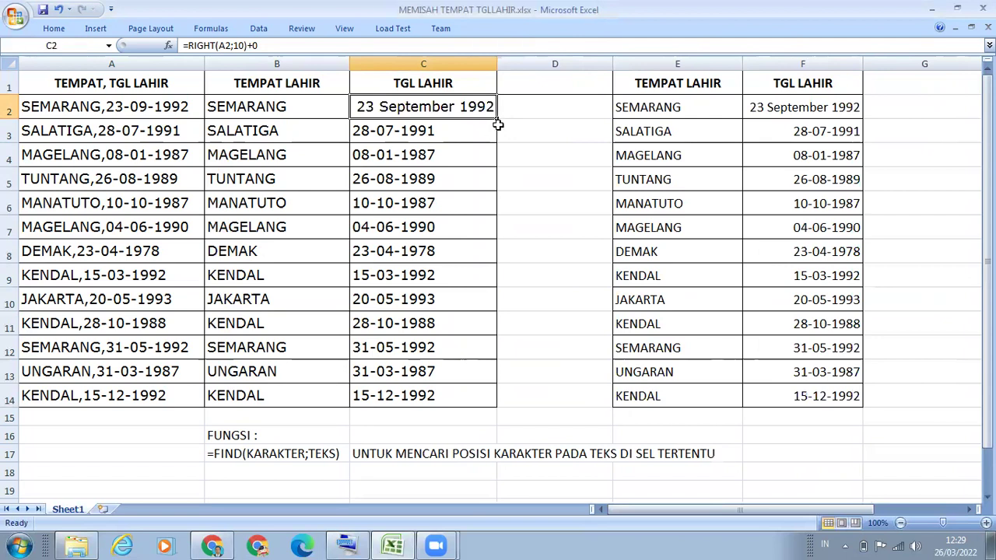
double_click(496, 118)
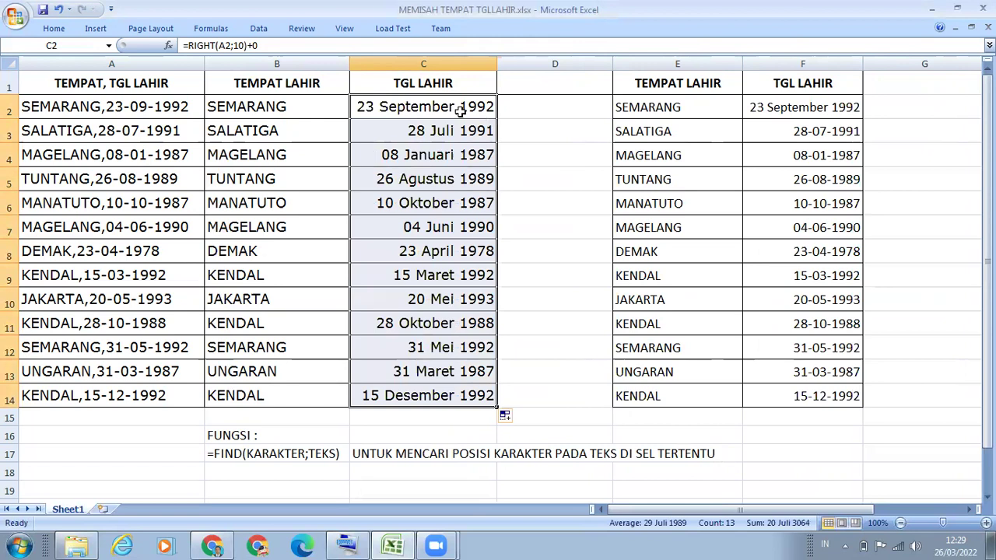
- Apply the date format *14/03/2001 to the birth dates in C2:C14
right_click(464, 112)
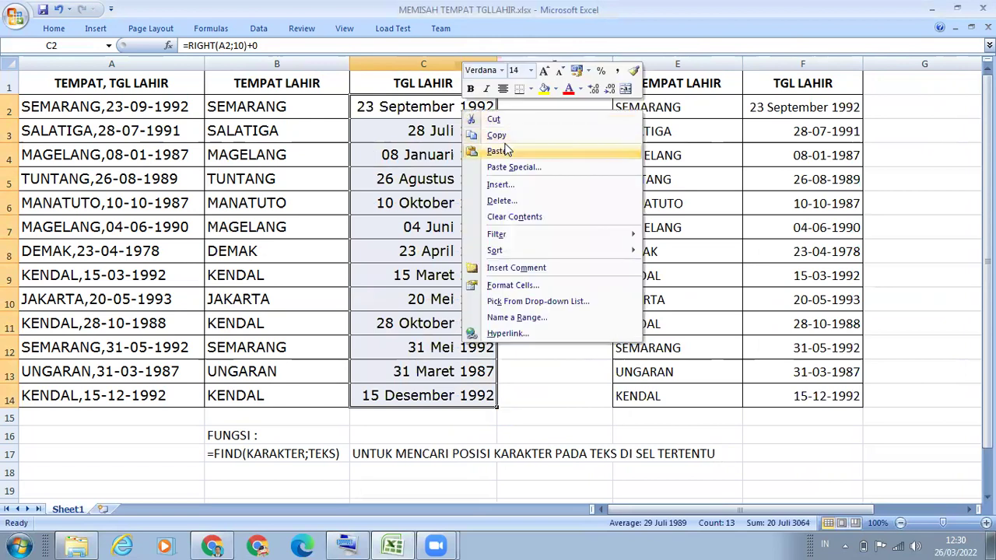
click(509, 285)
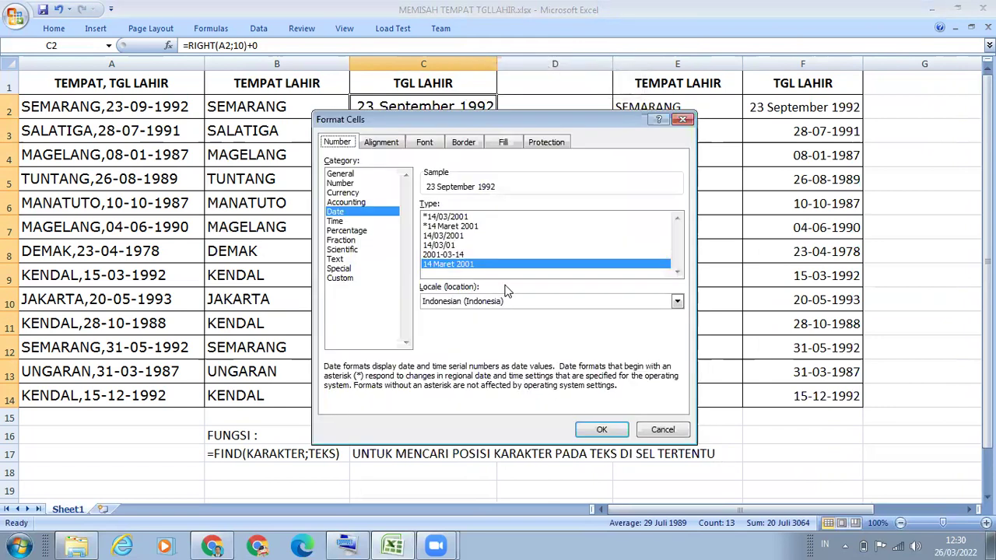
click(457, 218)
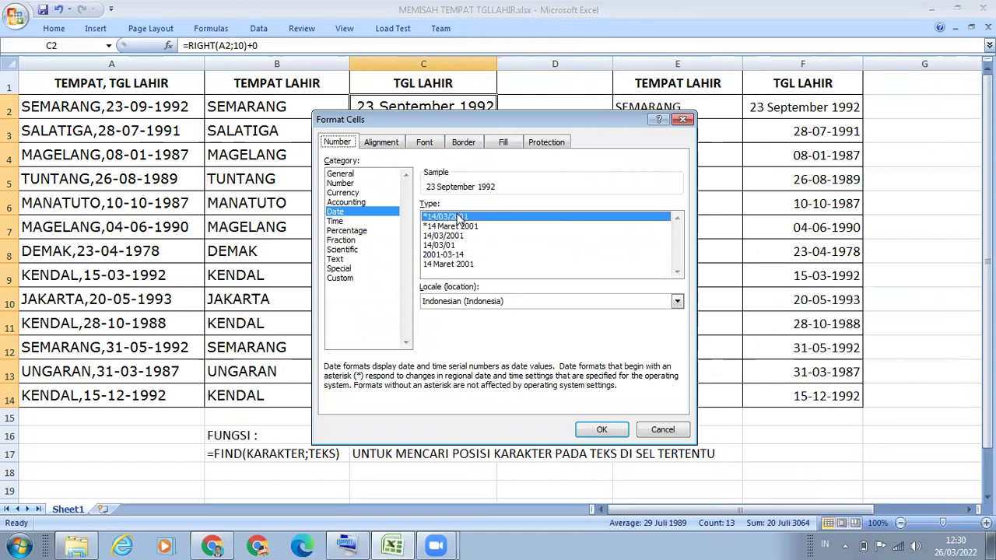
click(596, 431)
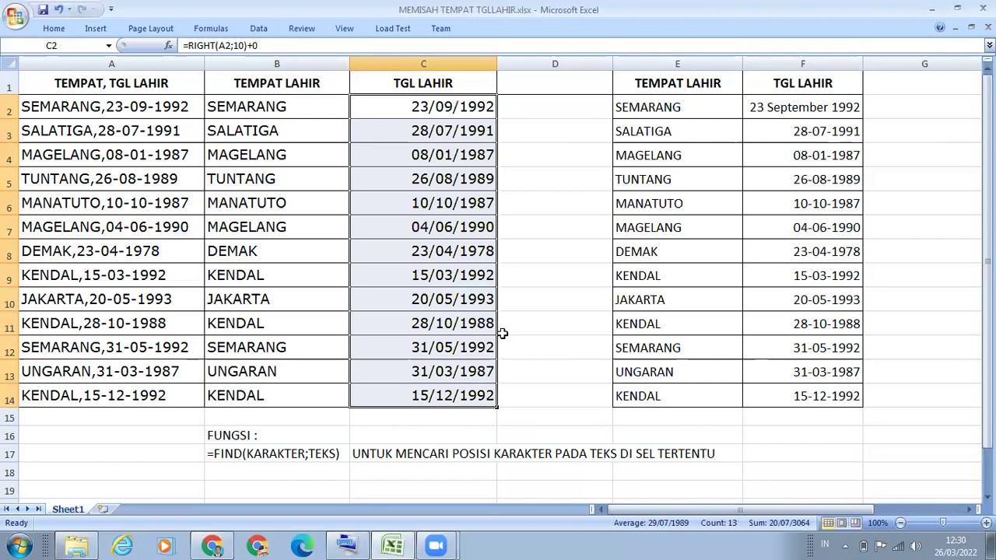
- Apply the custom number format DD-MM-YYYY to the birth dates in C2:C14, and deselect the range
right_click(429, 113)
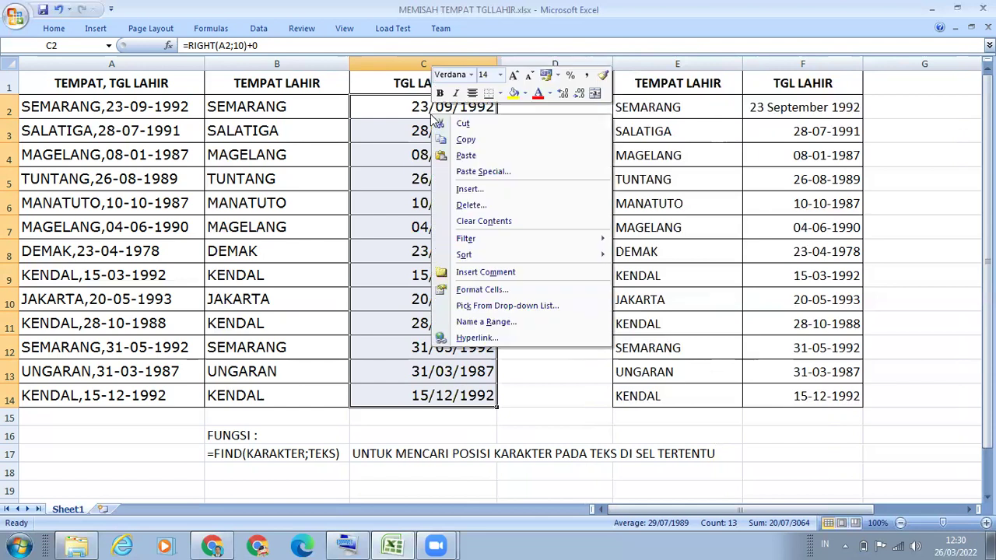
click(479, 292)
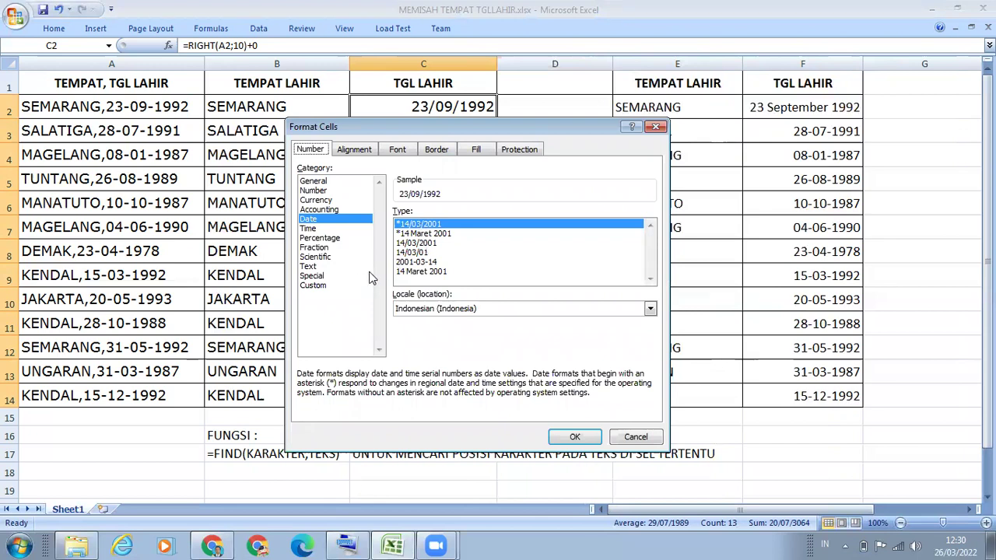
click(324, 287)
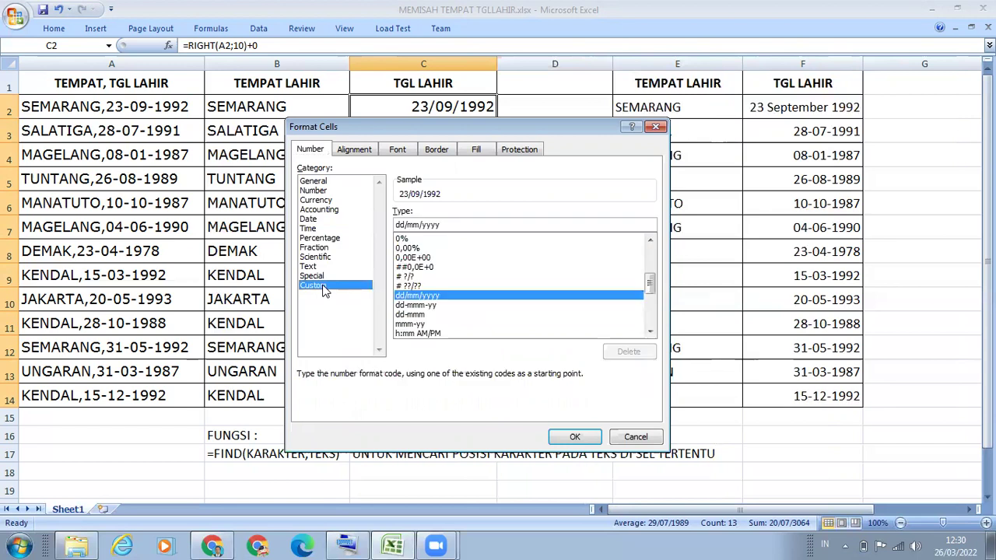
drag(461, 224, 378, 225)
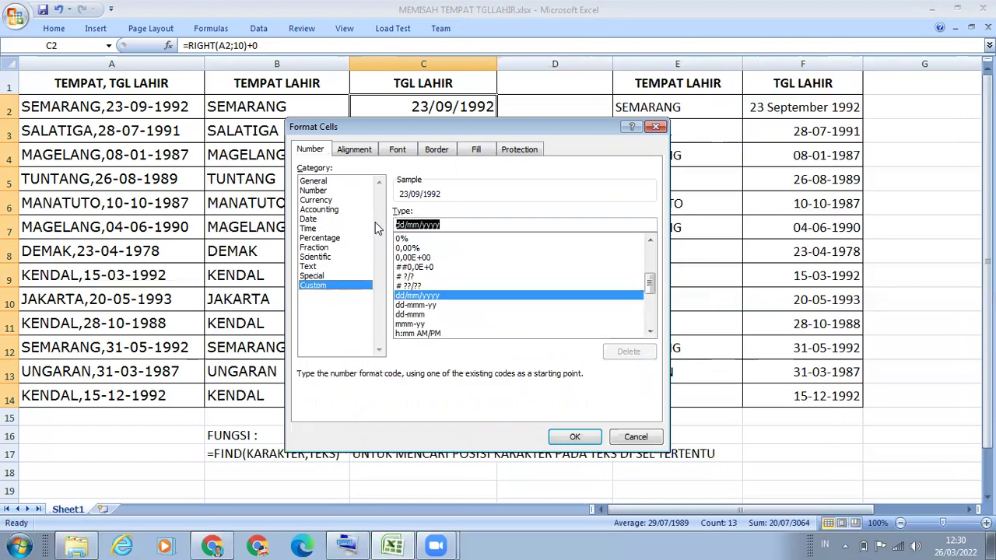
text(DD-)
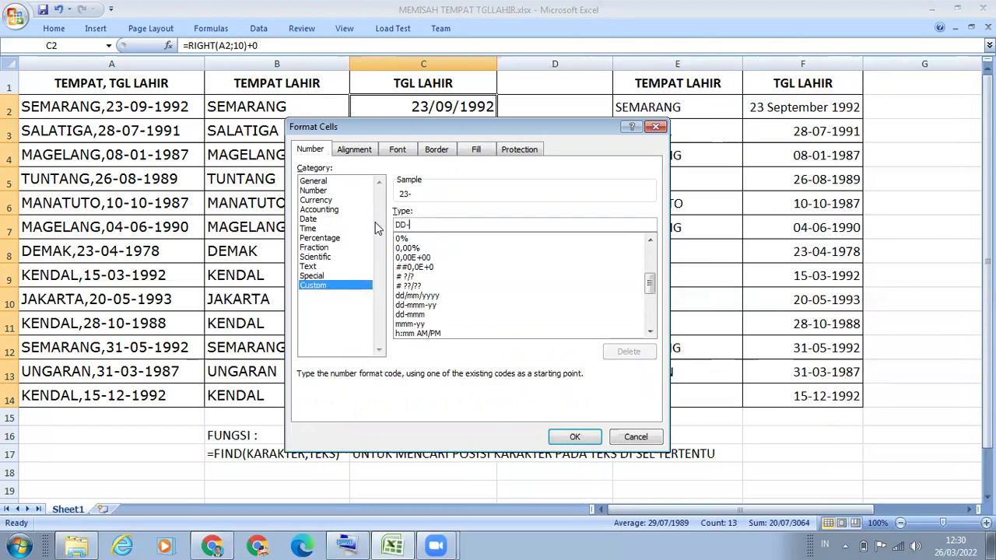
text(MMM)
key(BackSpace)
text(-YYYY)
click(574, 436)
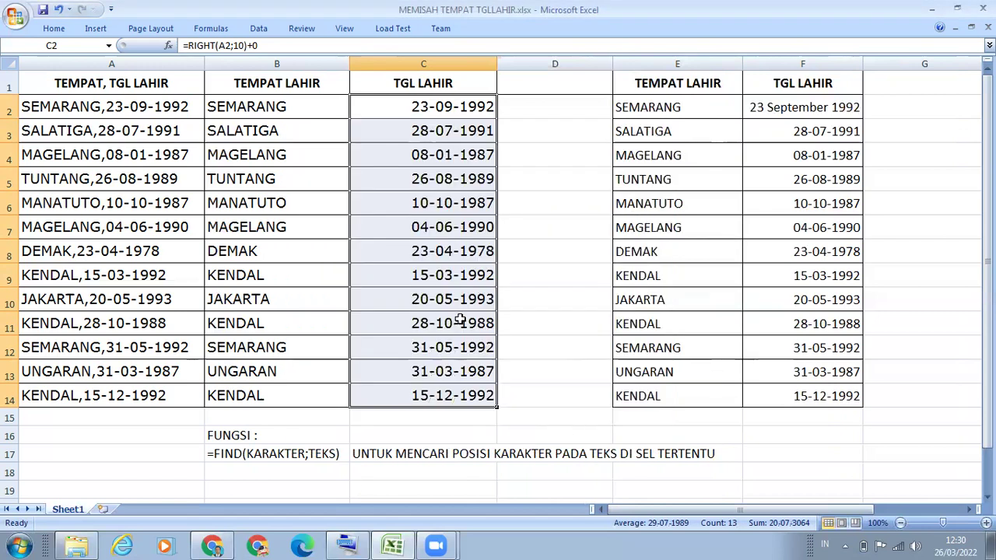
click(511, 300)
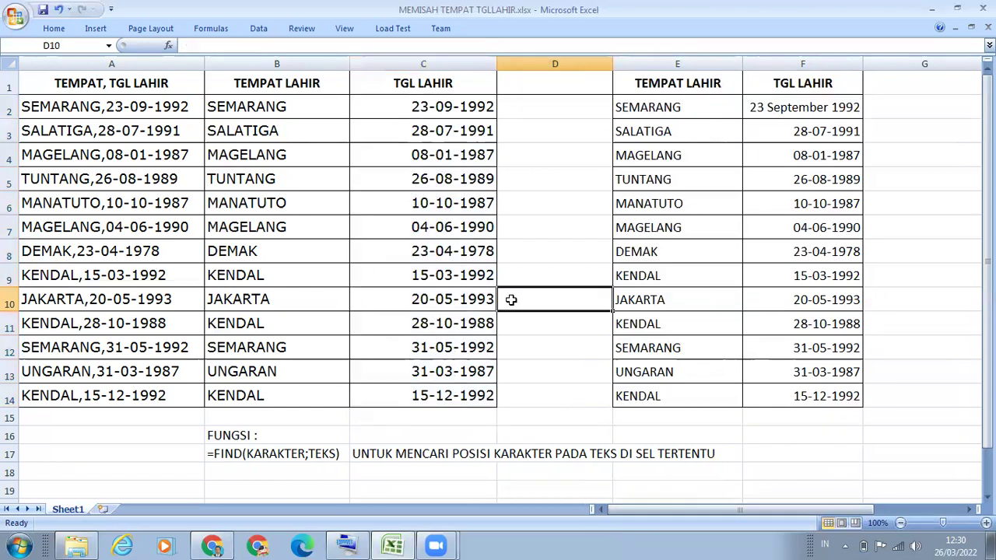
- Review the birthplace formula in B2 and the birth date formula in C2
click(269, 109)
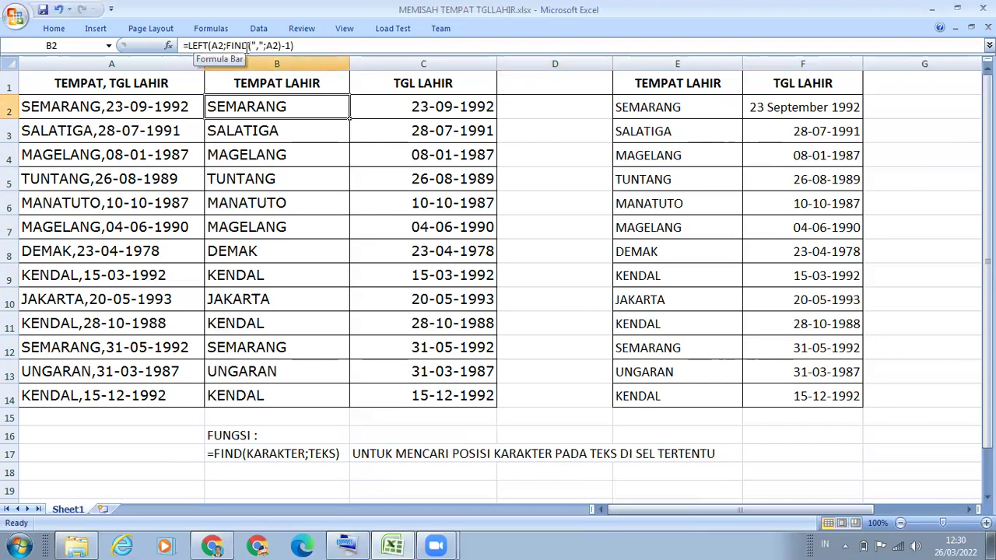
click(398, 105)
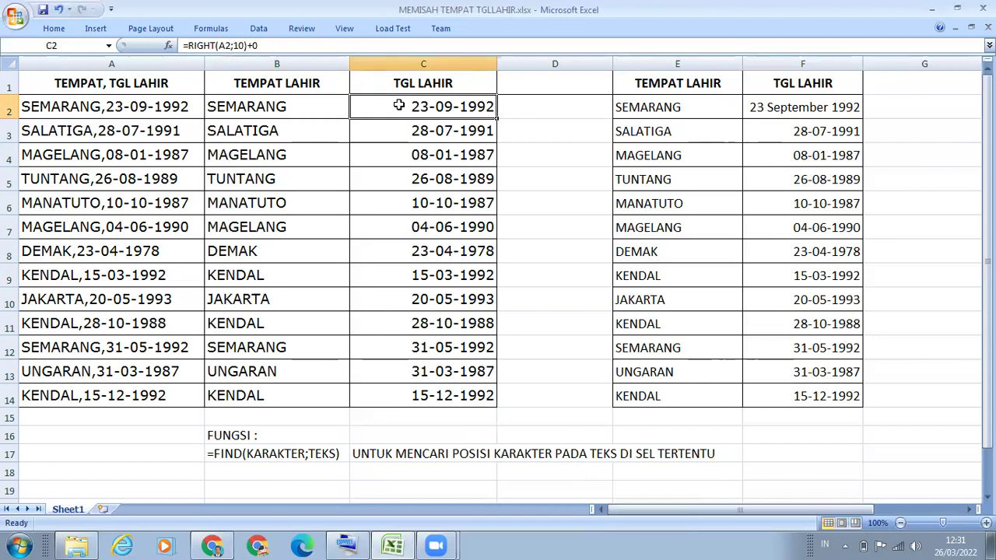